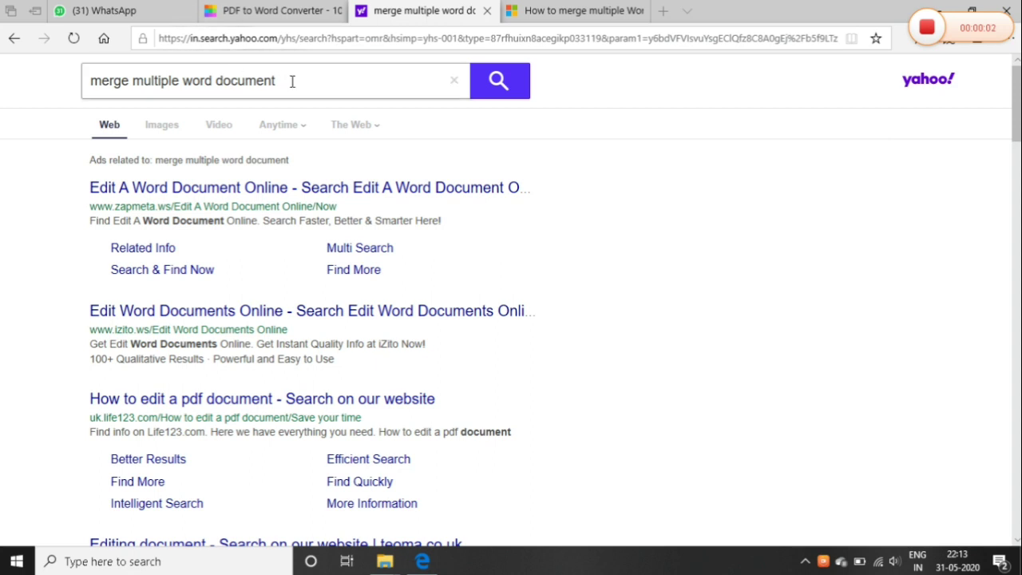
- Scroll the search results down to the Microsoft guide on merging Word documents
left_click_drag(292, 80, 45, 79)
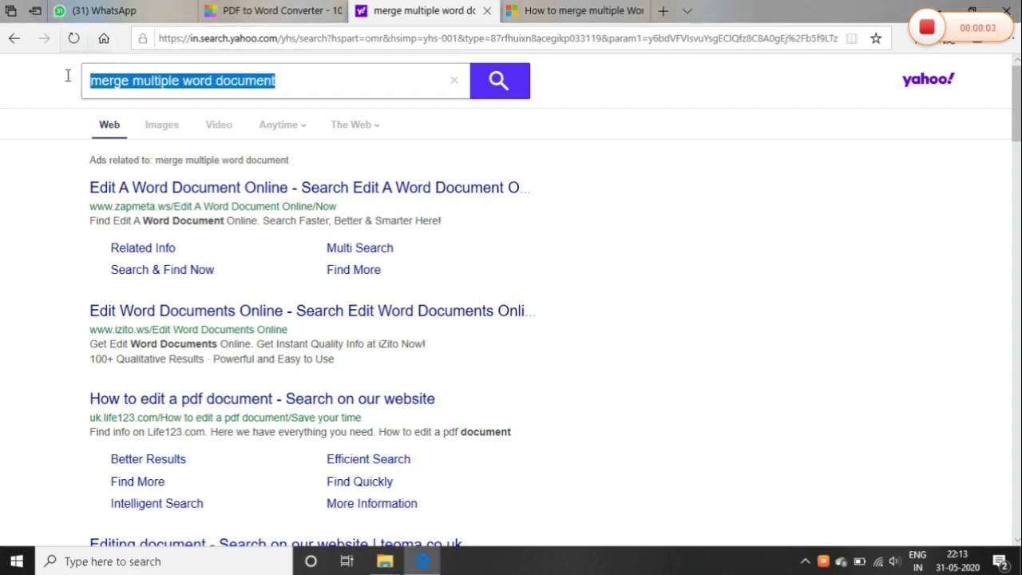
left_click(35, 168)
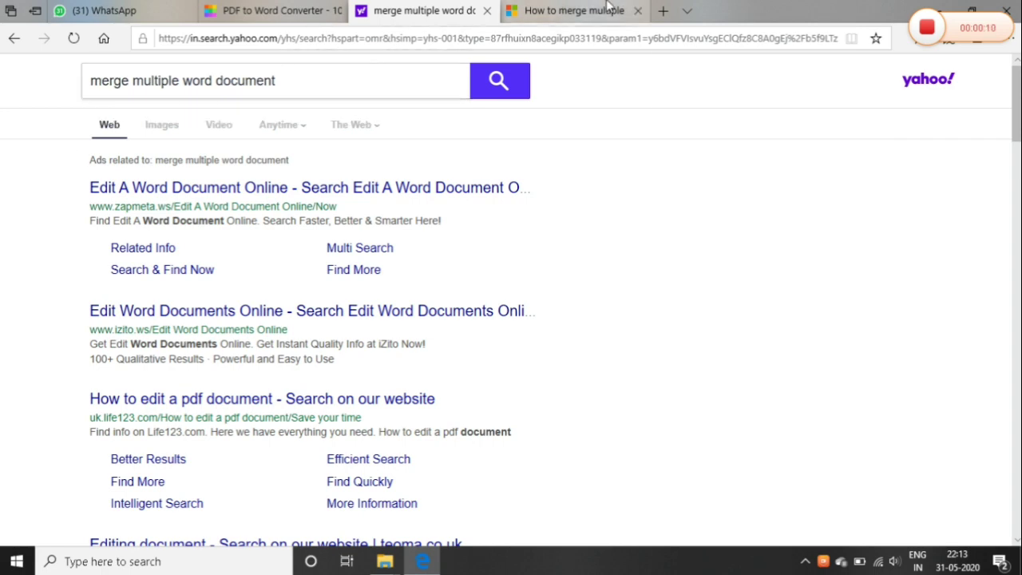
scroll(759, 205, "down", 5)
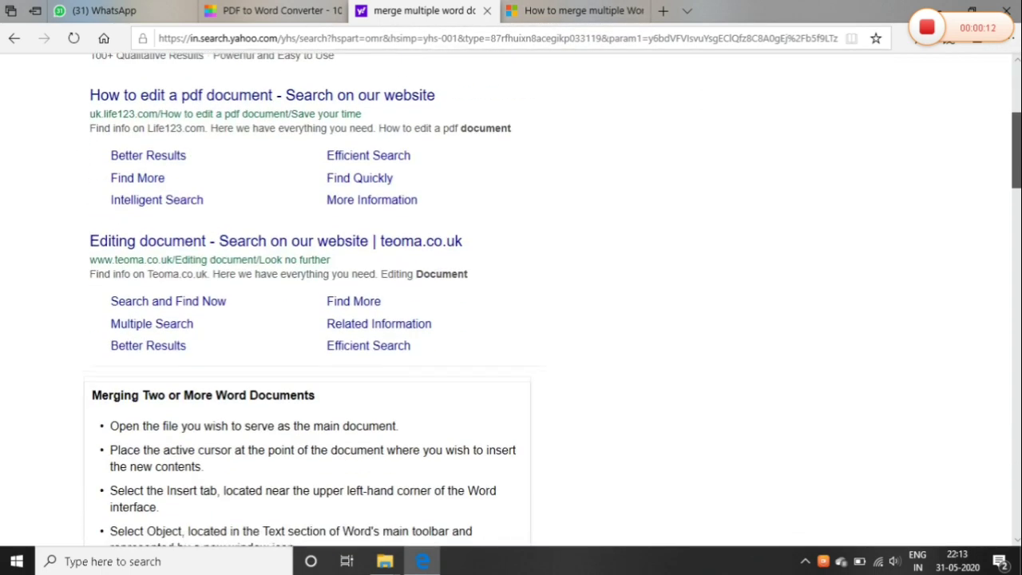
scroll(995, 222, "down", 2)
scroll(994, 221, "down", 3)
scroll(995, 221, "down", 2)
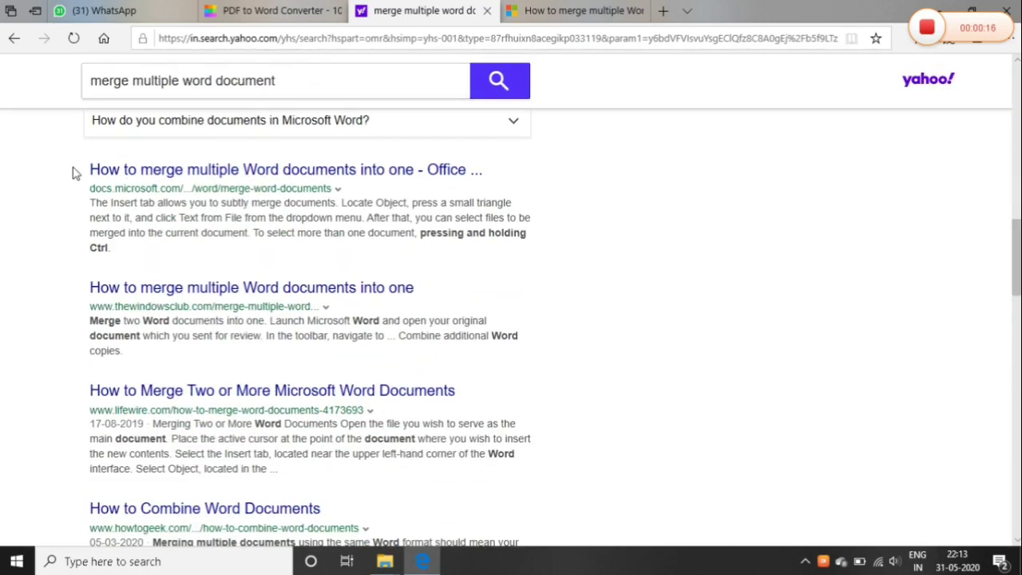
left_click_drag(80, 170, 604, 248)
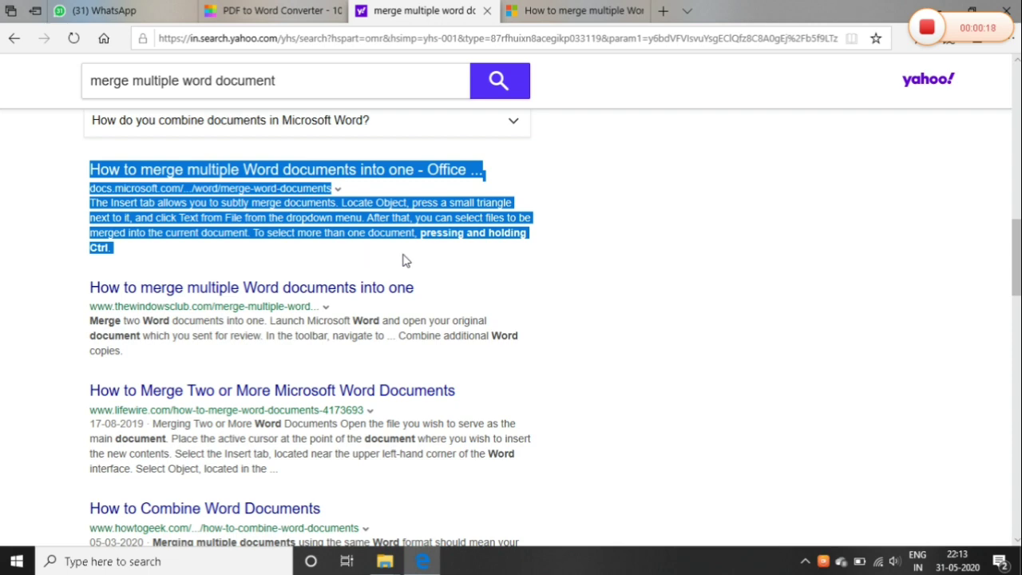
left_click(604, 248)
mouse_move(574, 11)
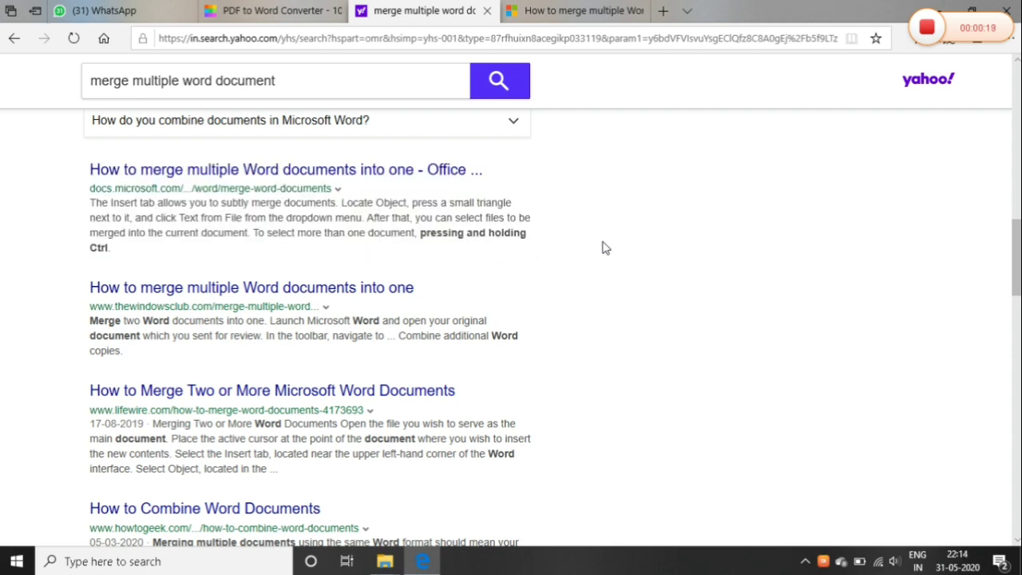
- Read the guide's Text from File steps, then minimize Edge
left_click(543, 5)
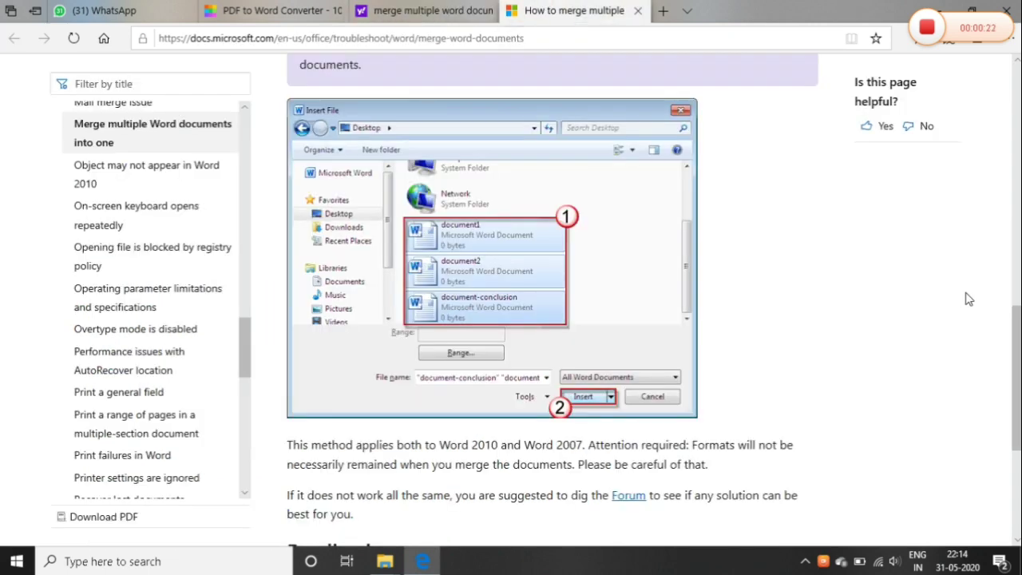
left_click_drag(1015, 375, 1015, 136)
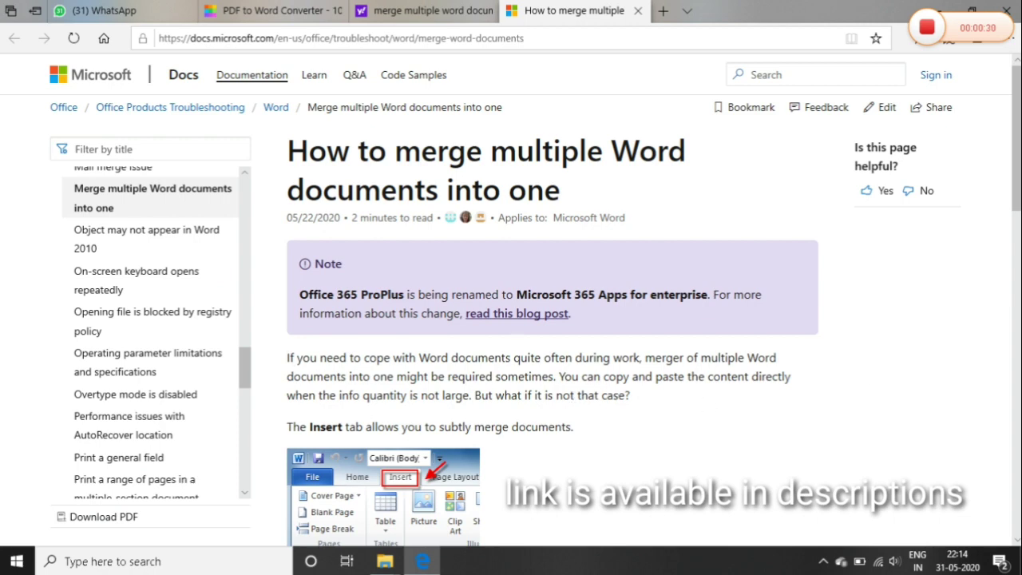
scroll(551, 319, "down", 4)
scroll(551, 320, "down", 2)
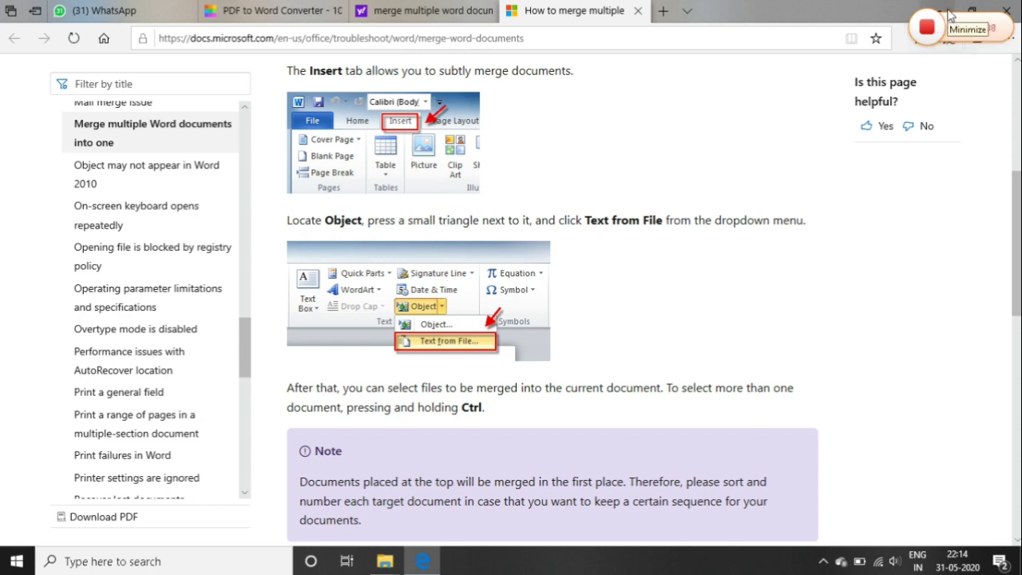
left_click(948, 13)
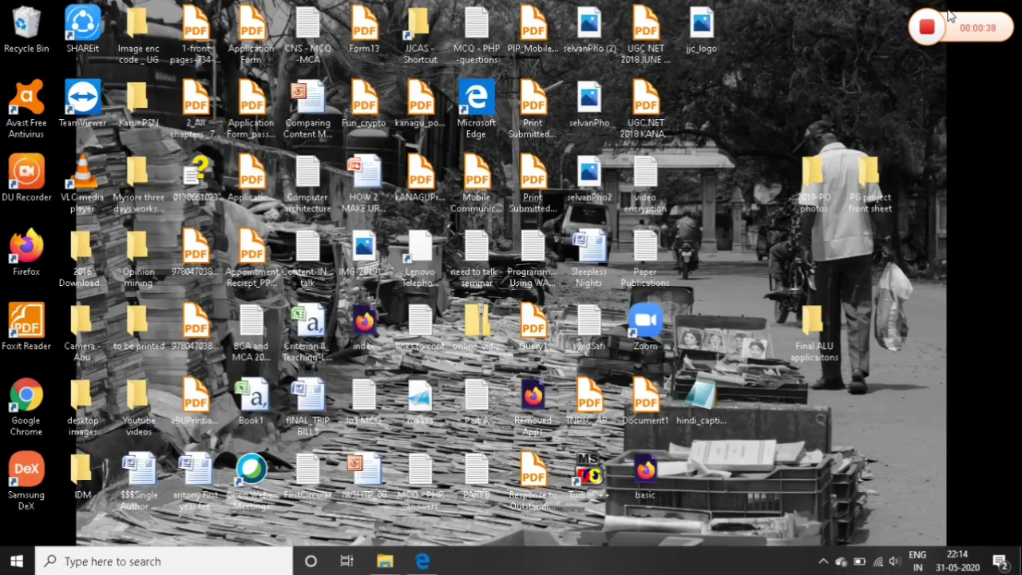
double_click(877, 196)
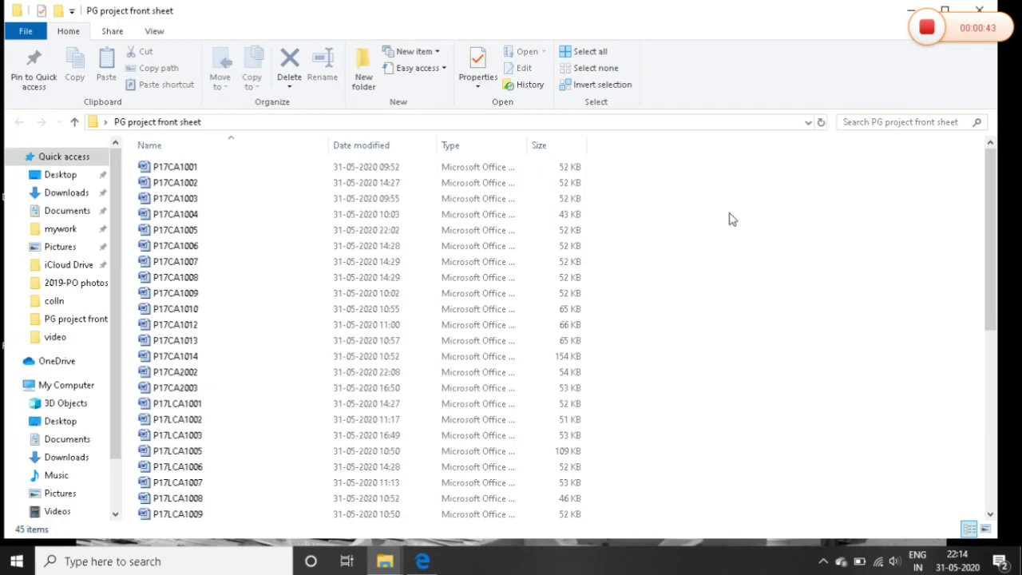
double_click(223, 171)
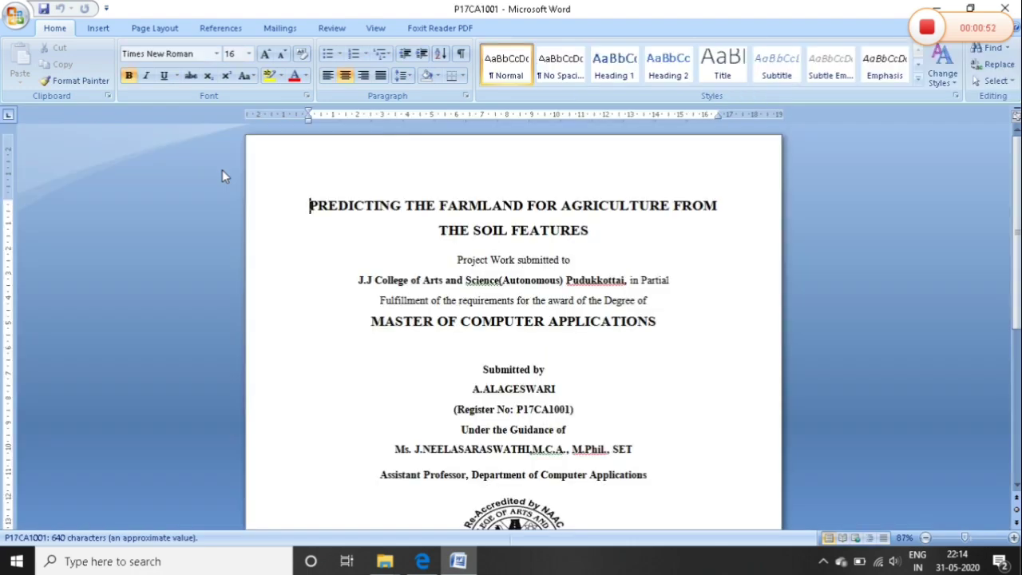
- Choose Text from File from the Insert tab's Object menu
left_click(97, 29)
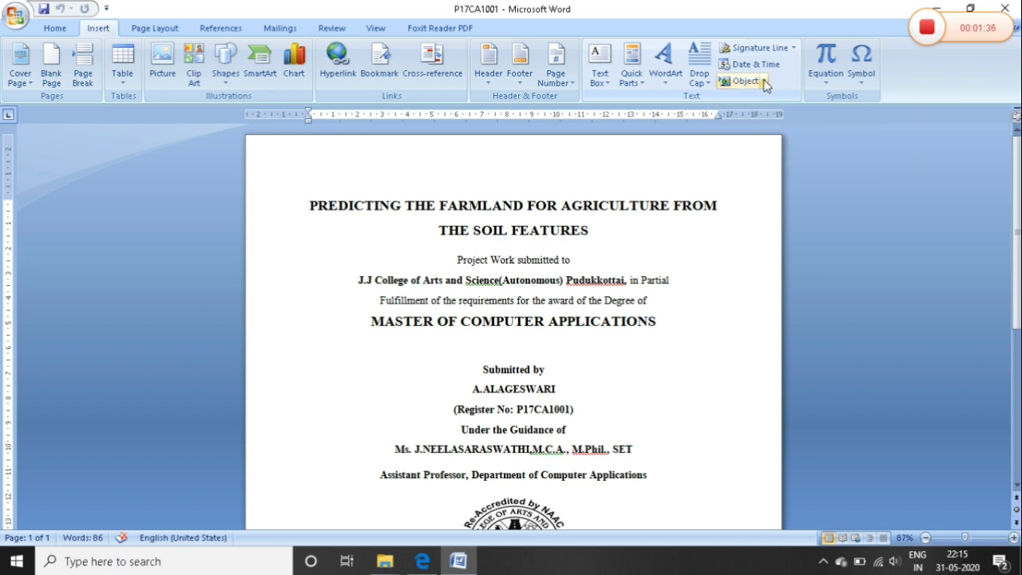
left_click(764, 83)
left_click(760, 114)
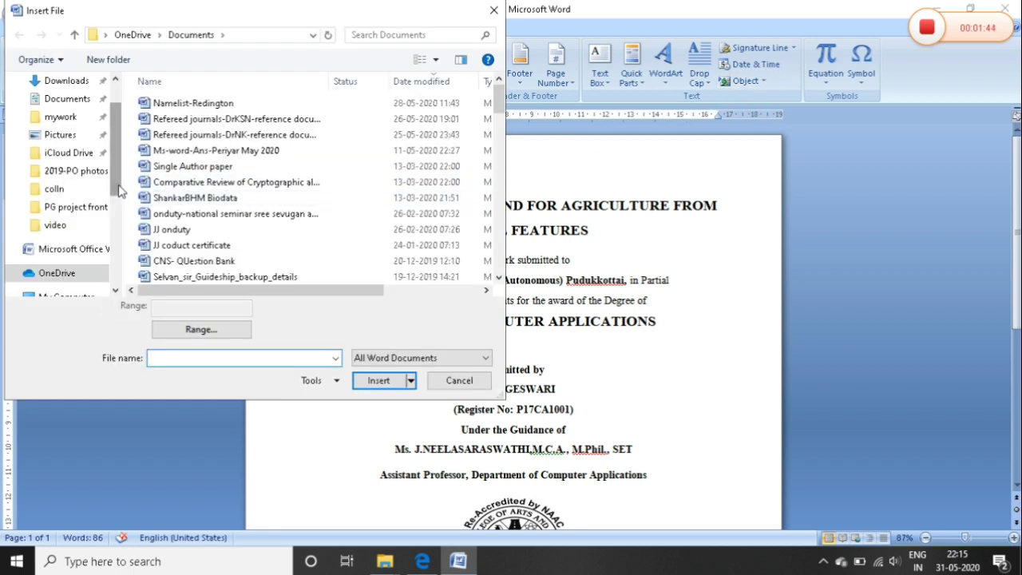
- Insert P17CA1002, P17CA1003, P17CA1004, P17CA1005 and P17CA1006 from the PG project front sheet folder
left_click(76, 208)
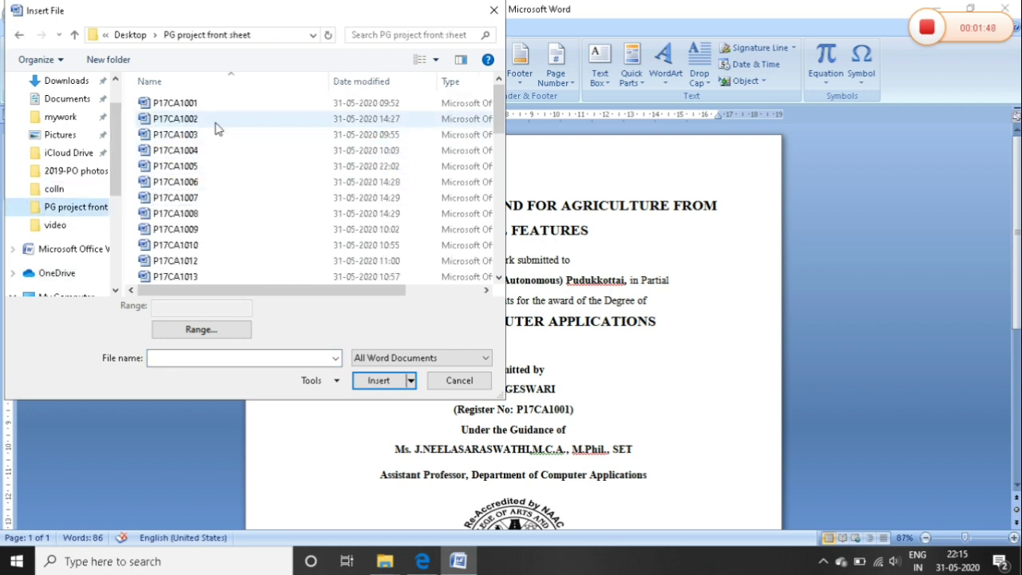
left_click(214, 119)
left_click(206, 137, "ctrl")
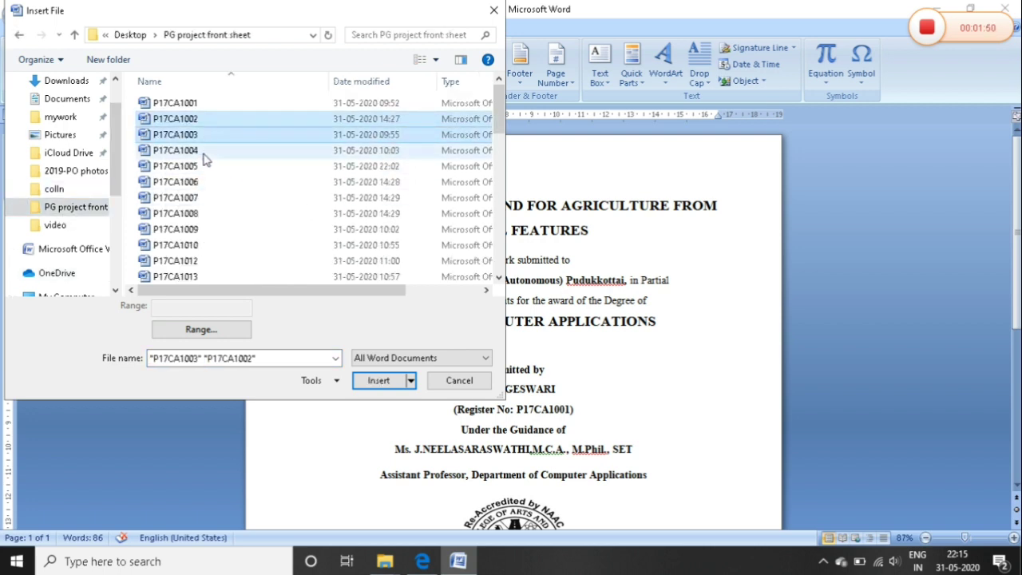
left_click(203, 154, "ctrl")
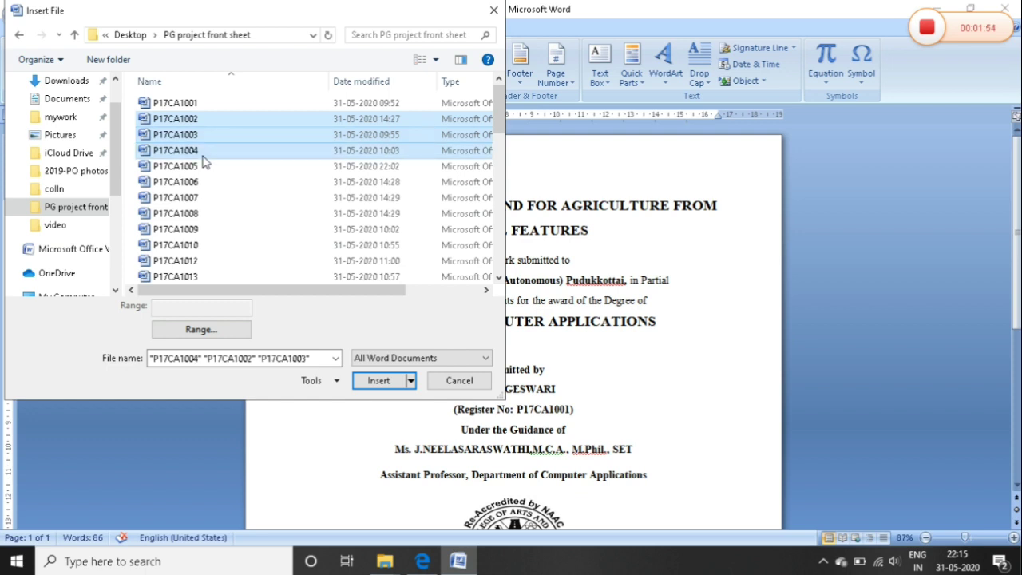
left_click(198, 169, "ctrl")
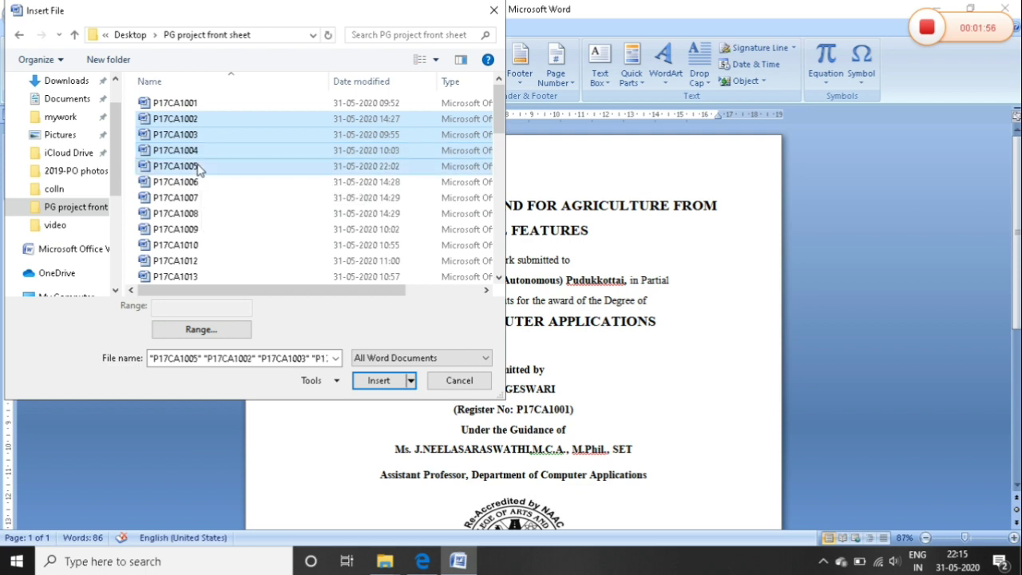
left_click(199, 183, "ctrl")
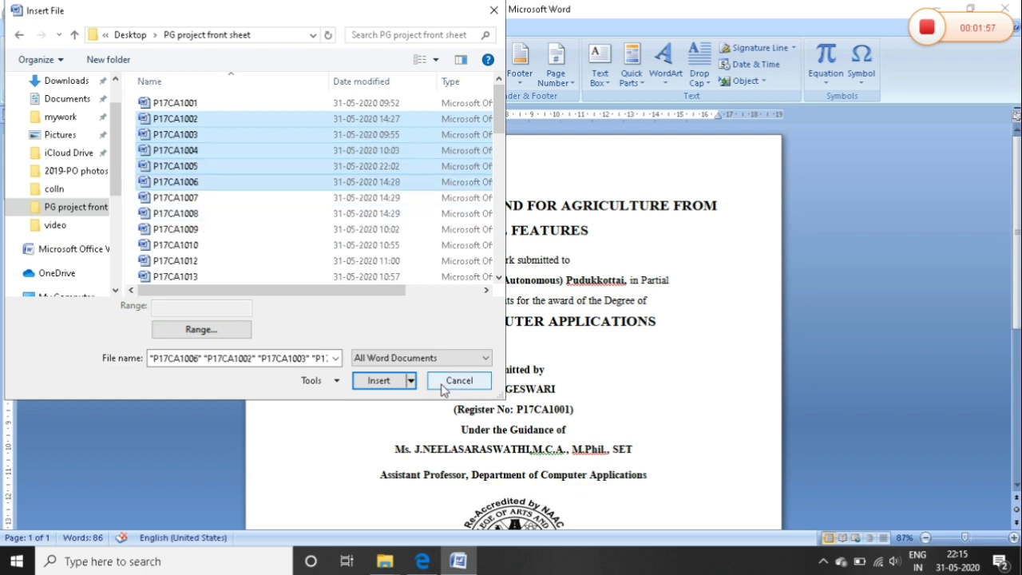
left_click(379, 381)
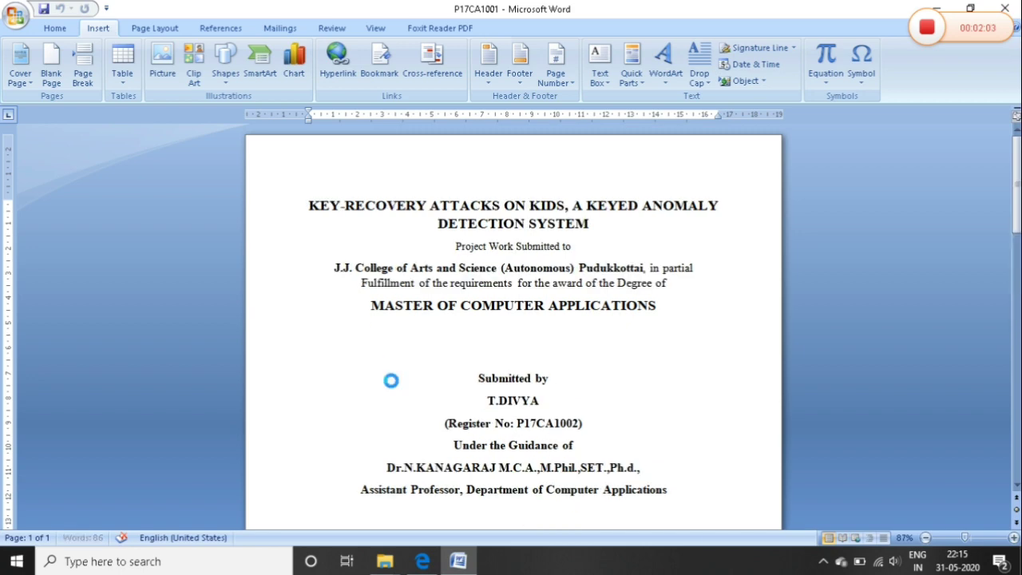
- Scroll down to the end of the document
mouse_move(1016, 429)
left_mouse_down()
mouse_move(993, 147)
mouse_move(1003, 215)
left_mouse_up()
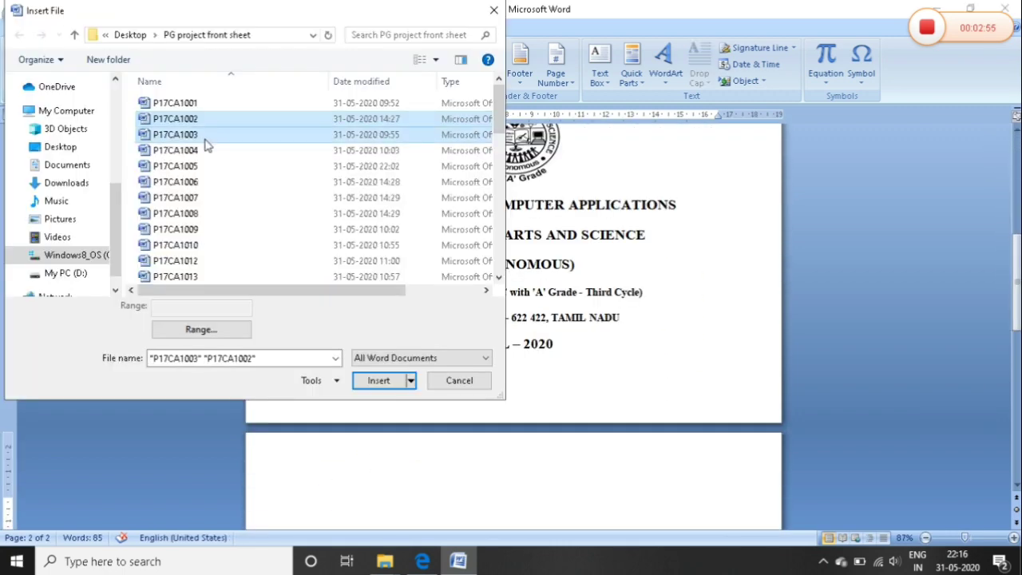
- Select front sheets P17CA1002 through P17CA2003 and the first P17LCA files
left_click_drag(205, 144, 189, 262)
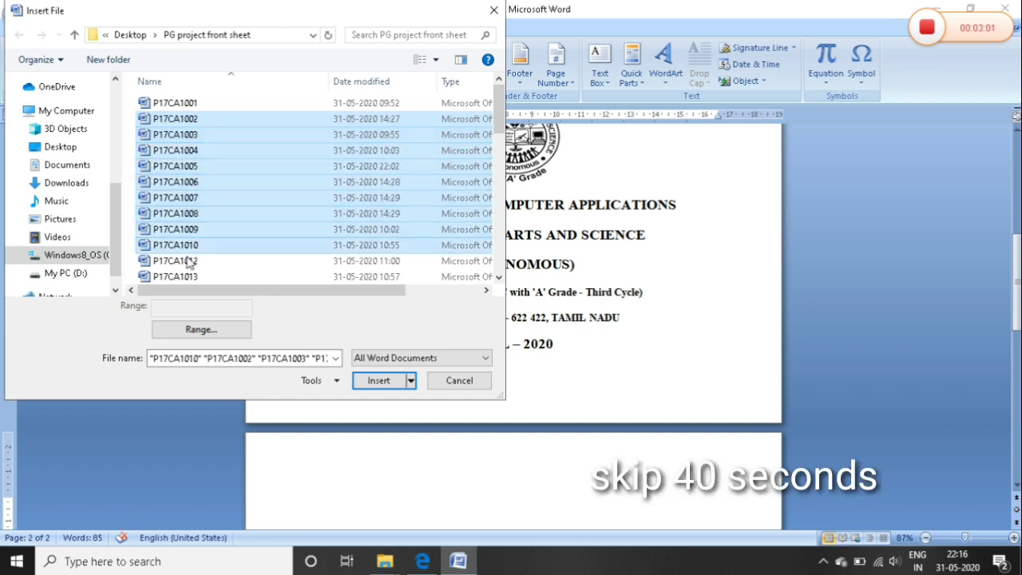
left_click_drag(189, 262, 181, 276)
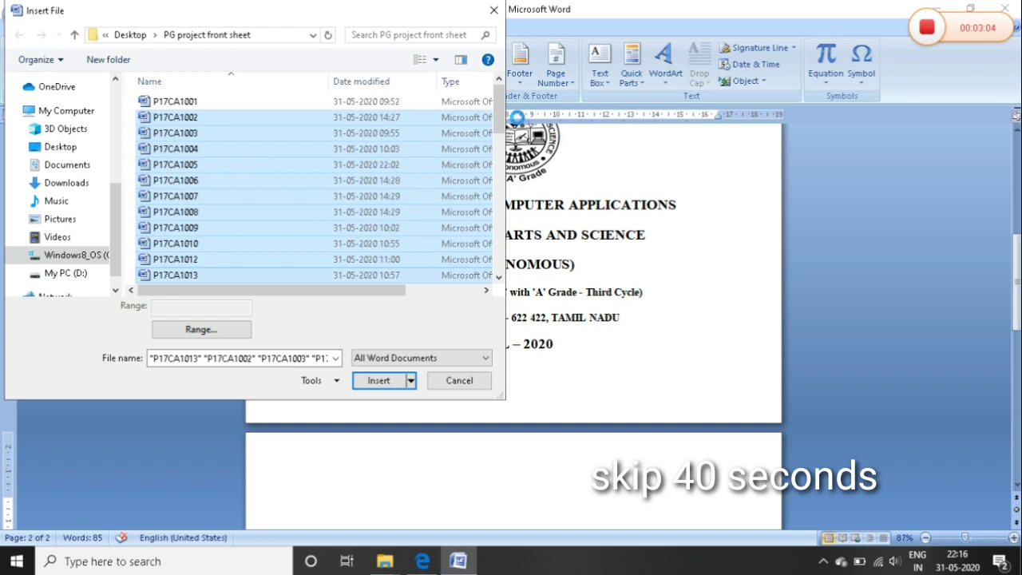
left_click_drag(499, 117, 499, 159)
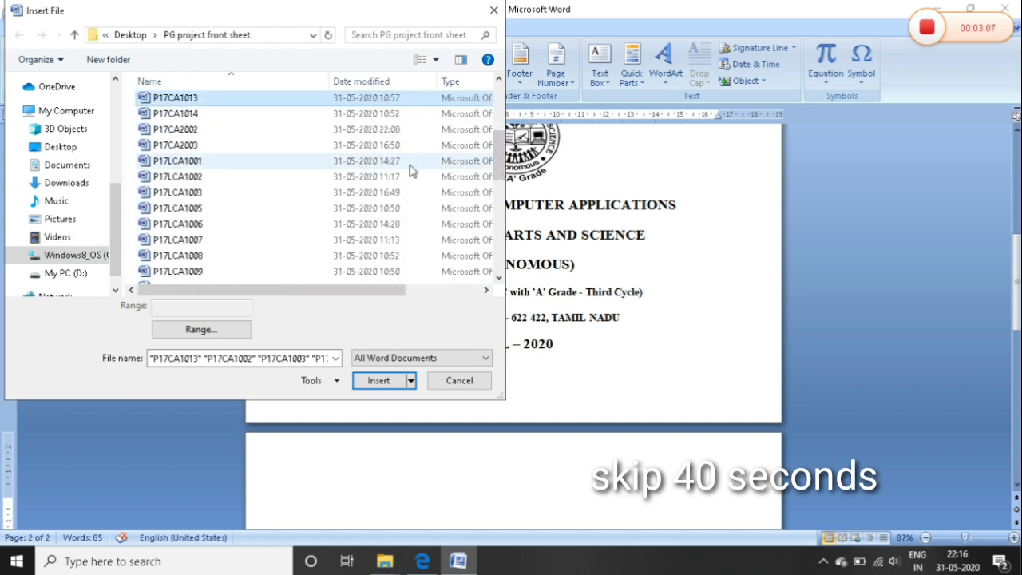
left_click_drag(410, 170, 212, 160)
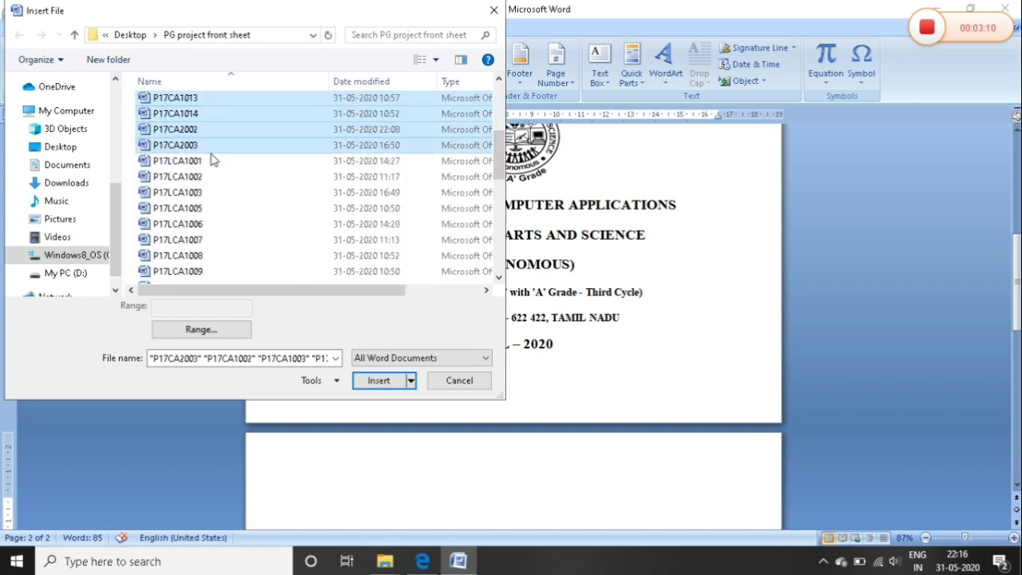
left_click_drag(213, 160, 201, 274)
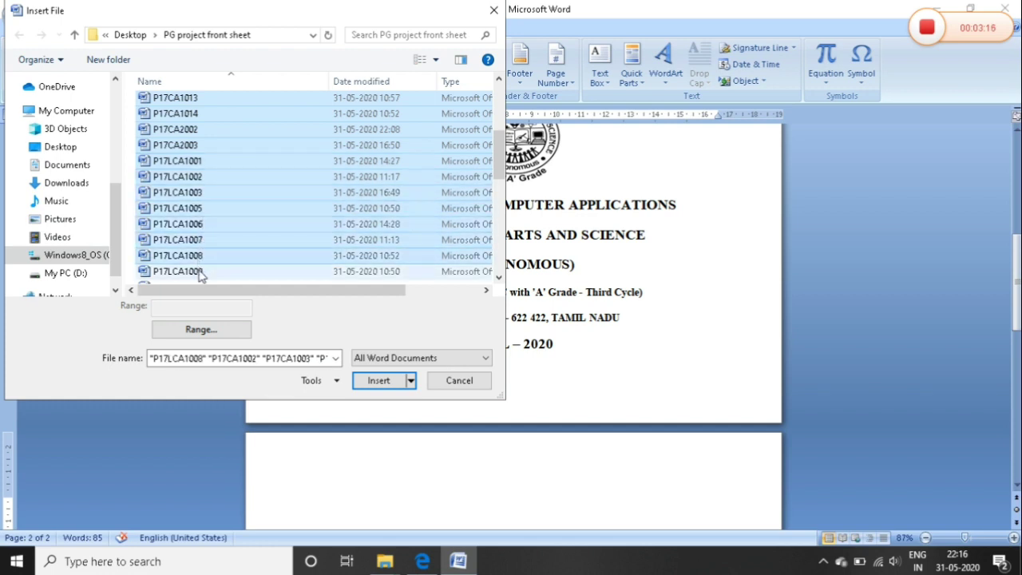
left_click_drag(500, 171, 500, 212)
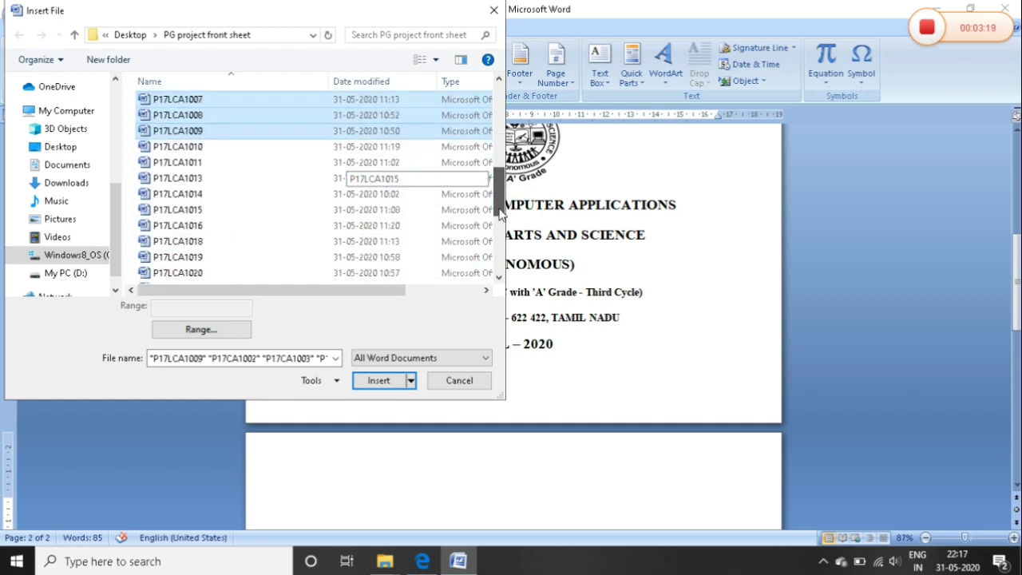
- Add P17LCA1010, 1011, 1013, 1014, 1015, 1016, 1018, 1019, 1020 and 1021 to the selection
left_click(255, 140, "ctrl")
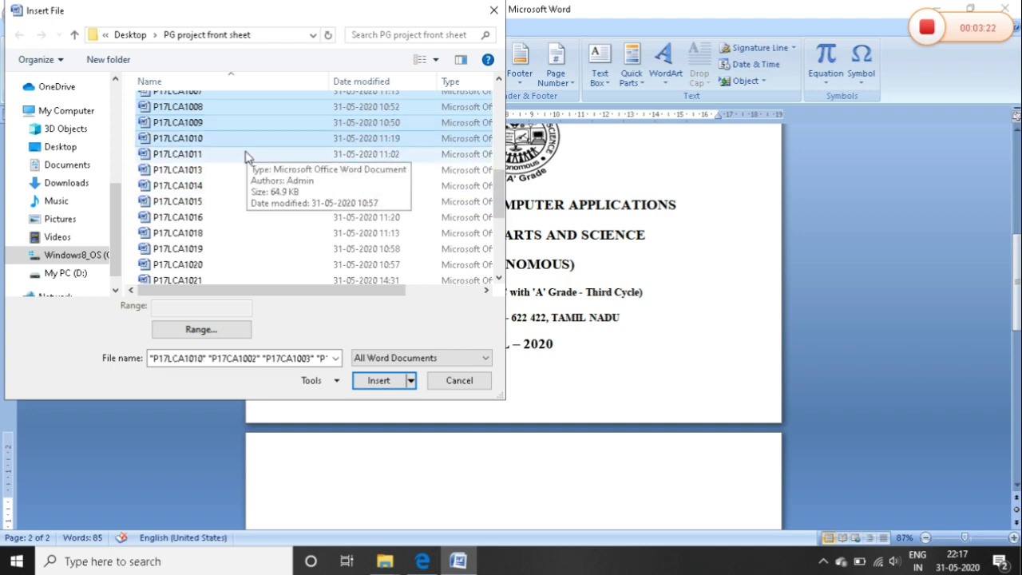
left_click(239, 154, "ctrl")
left_click(227, 170, "ctrl")
left_click(222, 186, "ctrl")
left_click(218, 201, "ctrl")
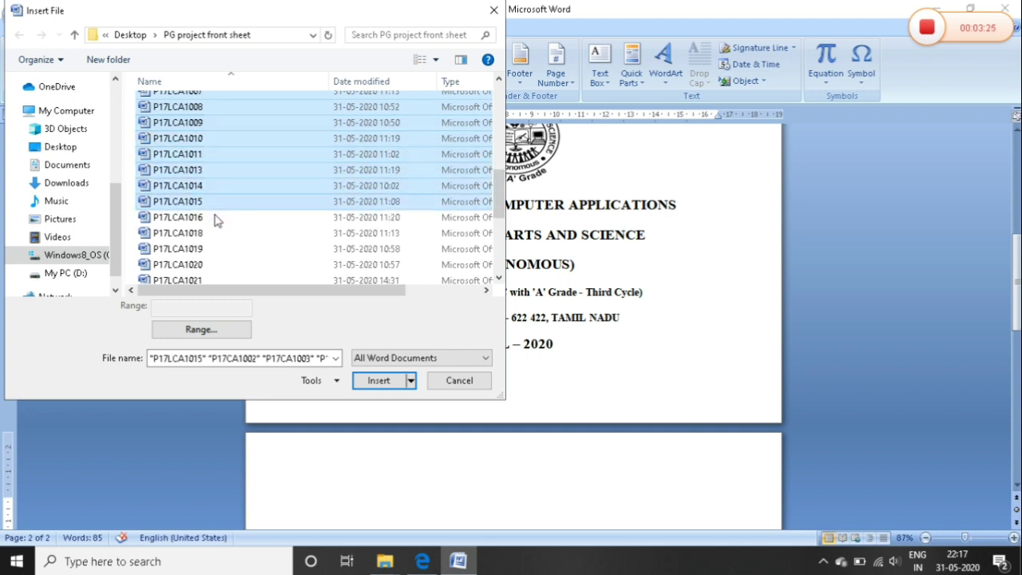
left_click(216, 217, "ctrl")
left_click(216, 233, "ctrl")
left_click(214, 249, "ctrl")
left_click(210, 264, "ctrl")
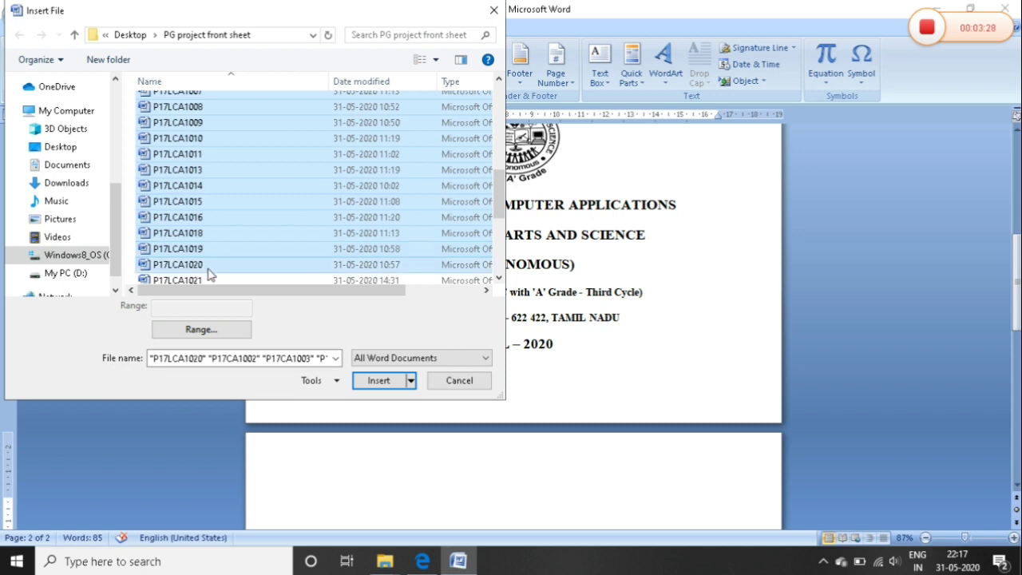
left_click(210, 277, "ctrl")
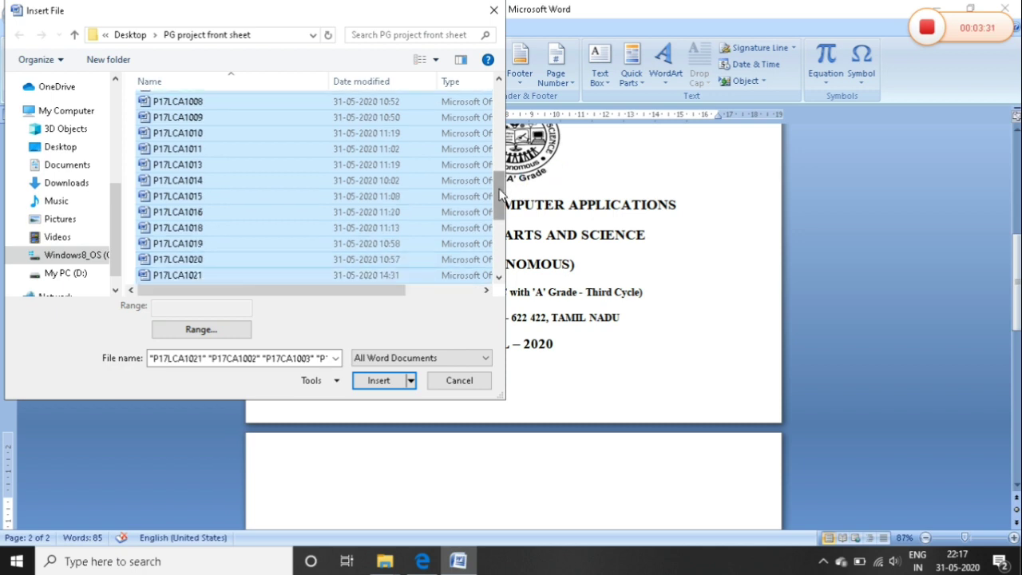
- Add P17LCA1023, 2001–2006, 2008, 2010, 2016, 2017 and 2019, then insert all selected files
left_click_drag(499, 194, 498, 240)
left_click(176, 108, "ctrl")
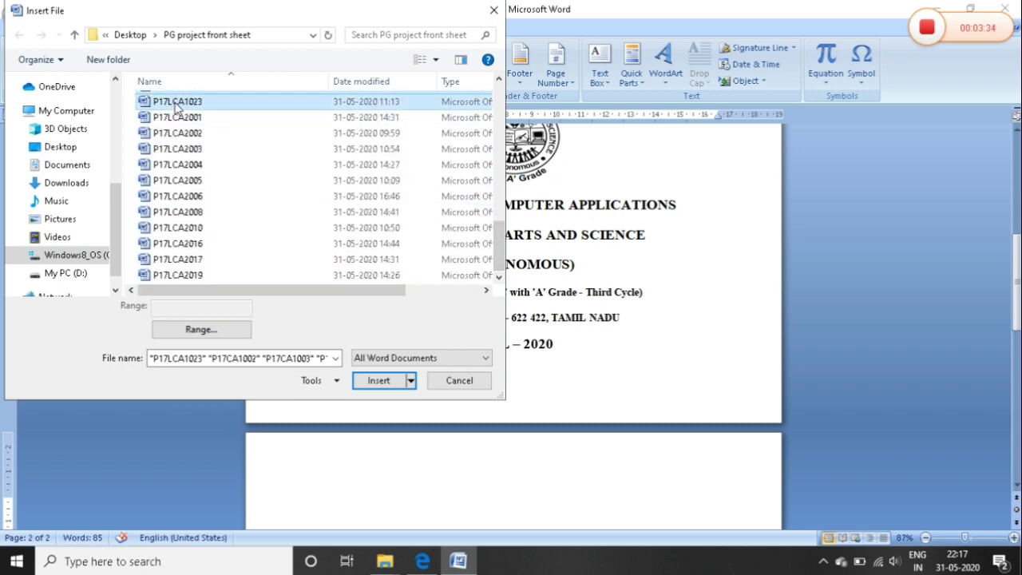
left_click(178, 117, "ctrl")
left_click(177, 132, "ctrl")
left_click(179, 149, "ctrl")
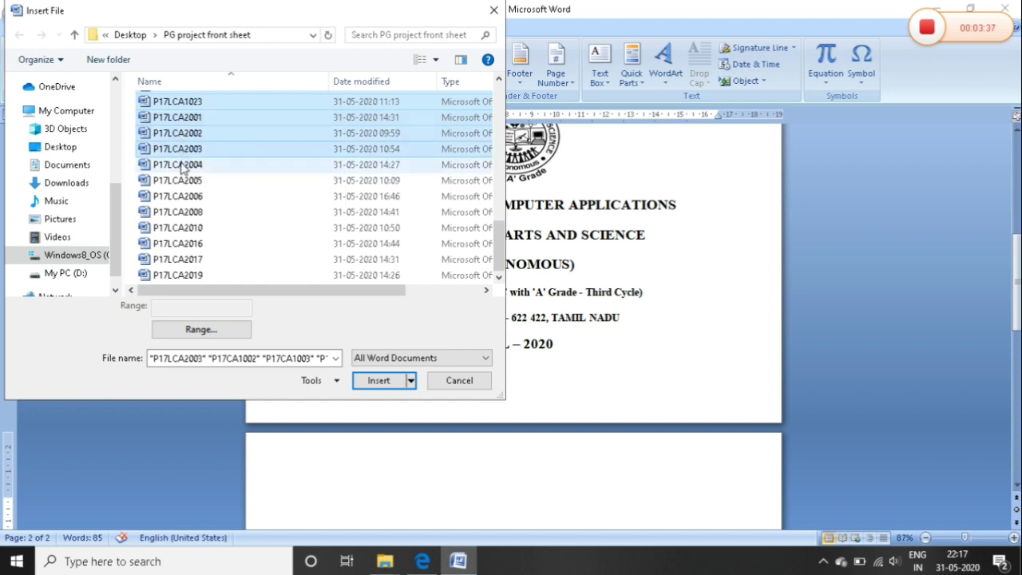
left_click(180, 164, "ctrl")
left_click(181, 180, "ctrl")
left_click(181, 196, "ctrl")
left_click(182, 213, "ctrl")
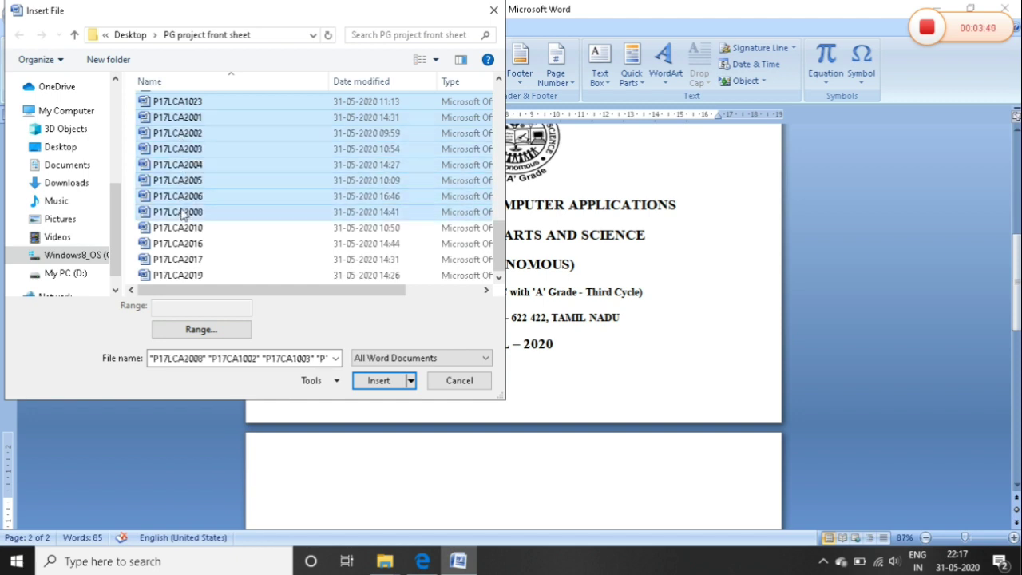
left_click(180, 228, "ctrl")
left_click(179, 243, "ctrl")
left_click(178, 259, "ctrl")
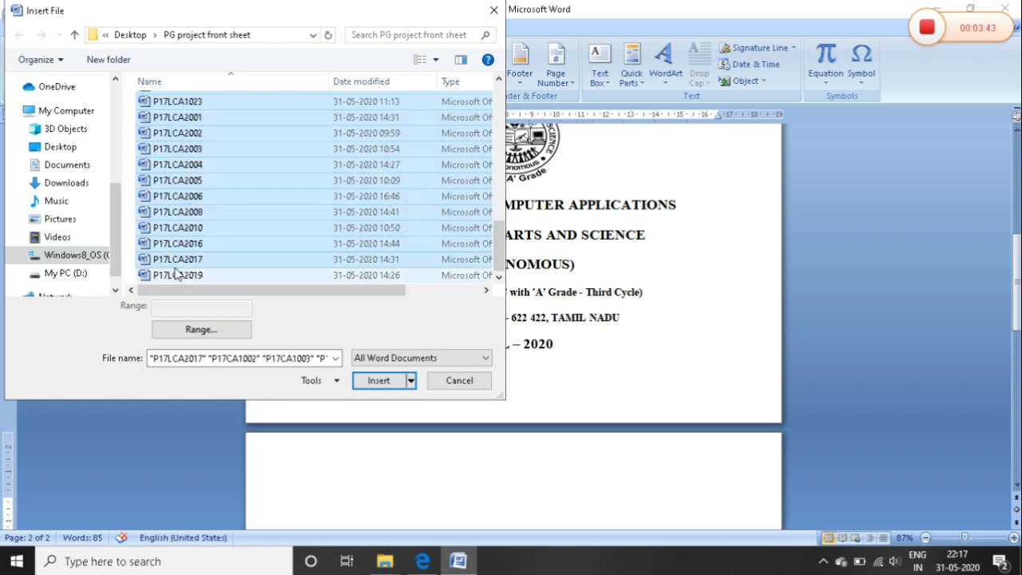
left_click(177, 275, "ctrl")
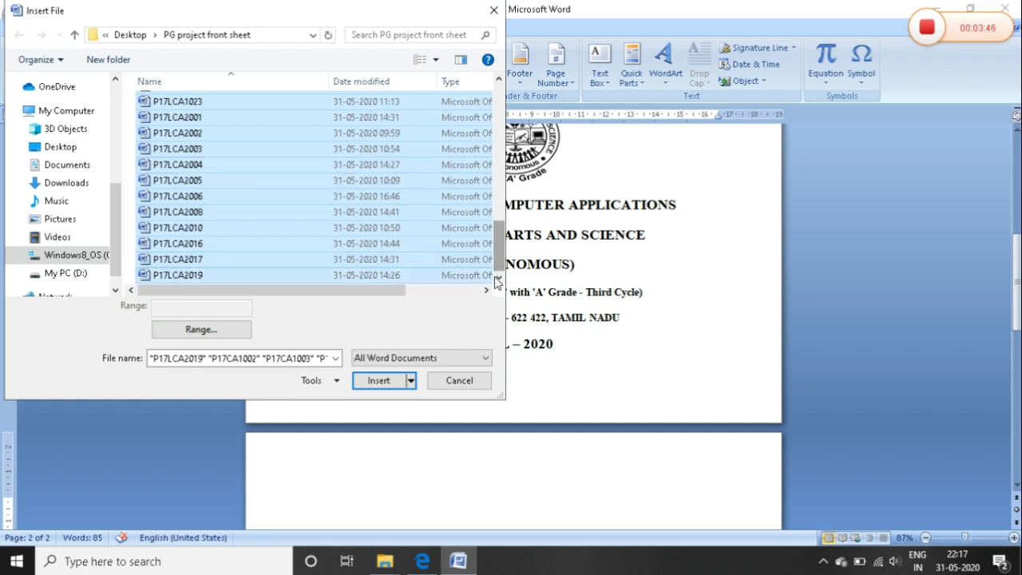
left_click(373, 381)
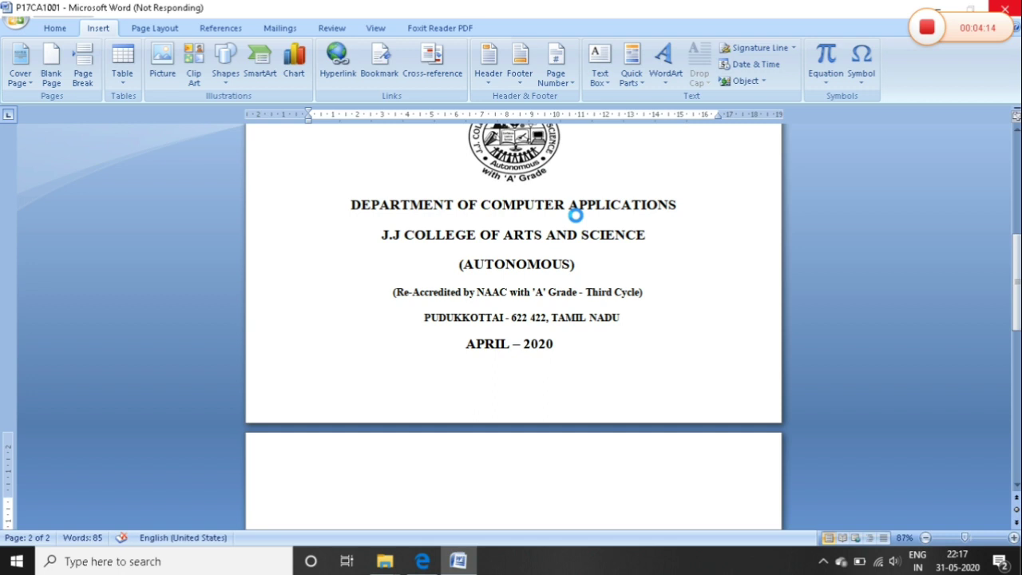
- Scroll through the finished 49-page, 3,730-word merged document
scroll(559, 241, "down", 5)
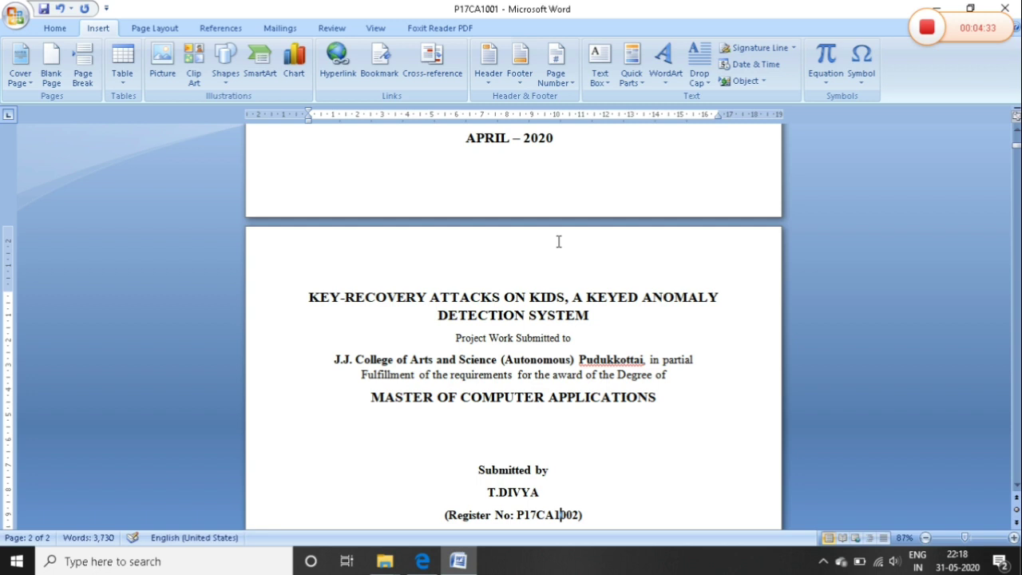
- Move Word and the front sheet folder out of the way to reveal the desktop
left_click(936, 8)
left_click(947, 10)
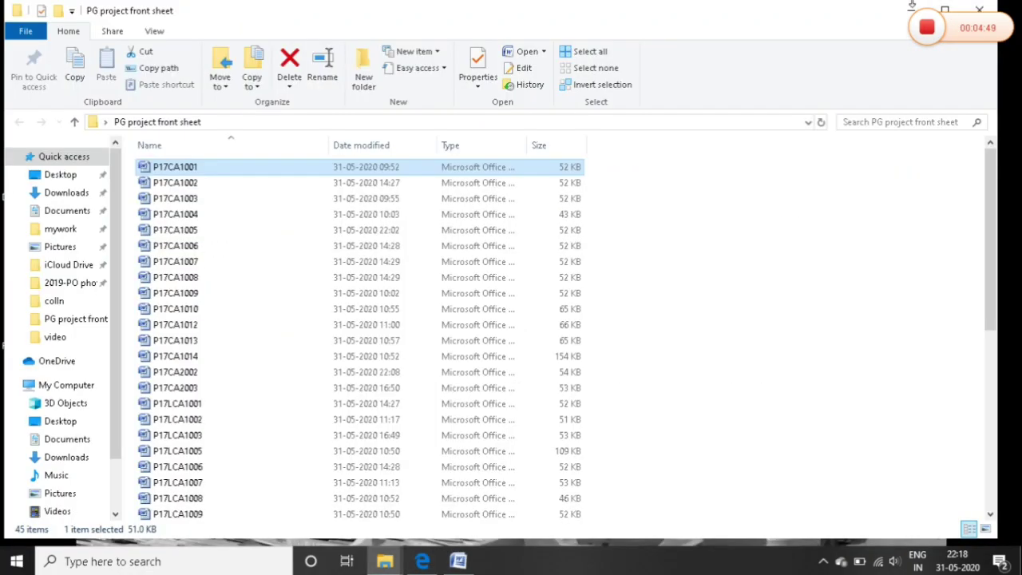
left_click(915, 14)
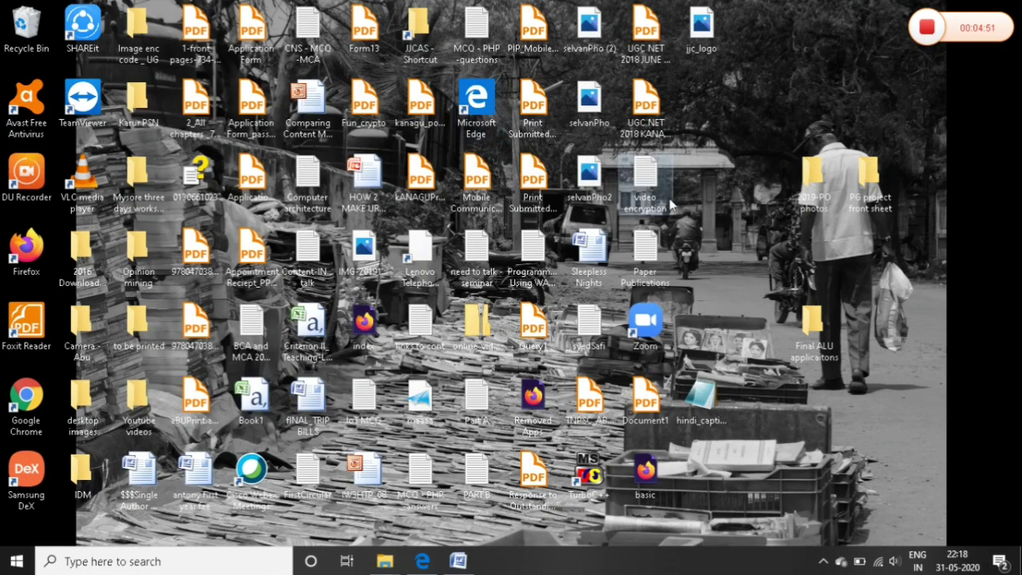
- Open the 'video encryption' text file and start a new blank Notepad document
left_click(650, 204)
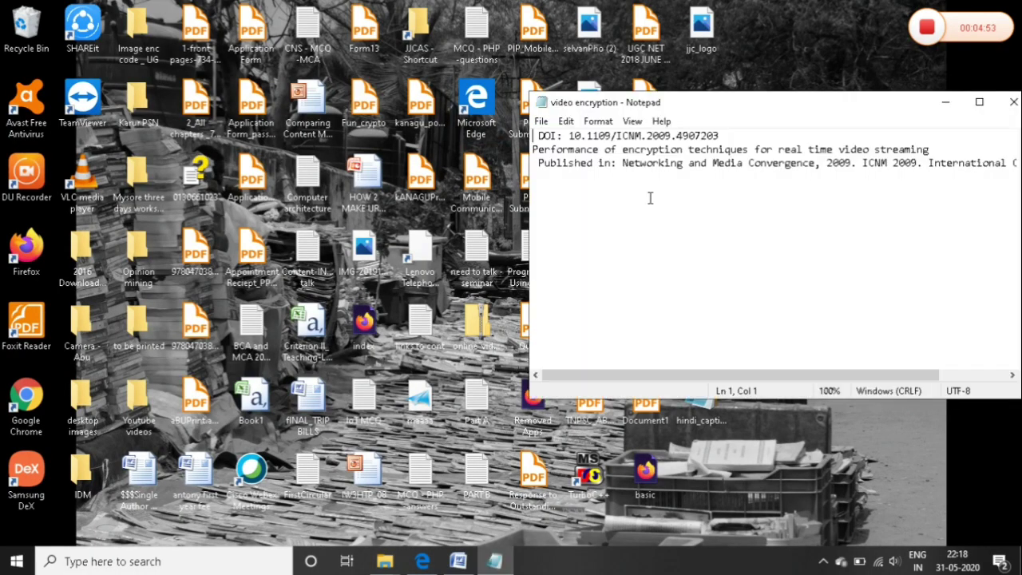
key("ctrl+n")
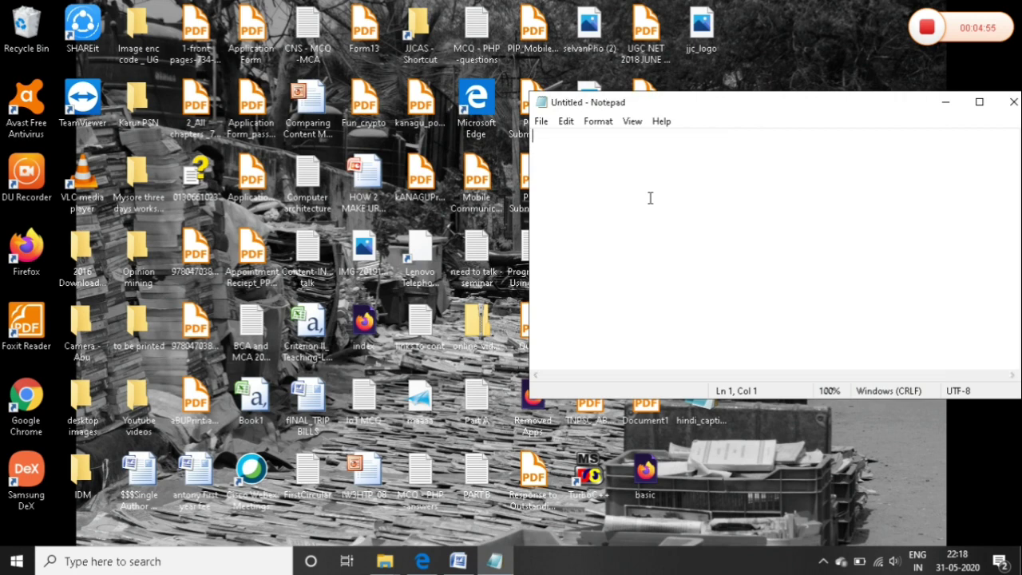
key("alt+space")
left_click(719, 208)
- Type 'Thank you google' and 'Consider Subscribing' on separate lines
type("Thank ")
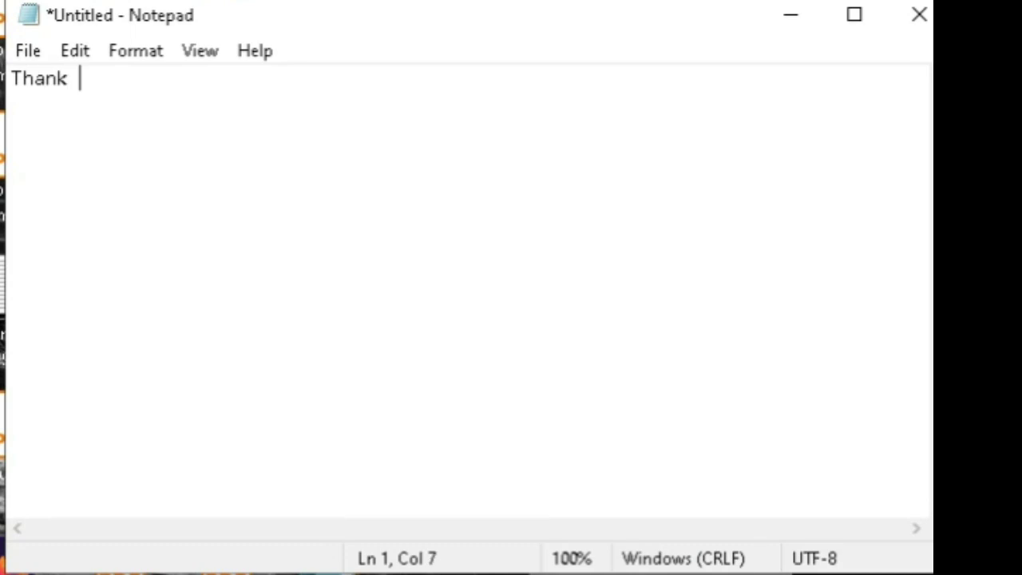
type("you google")
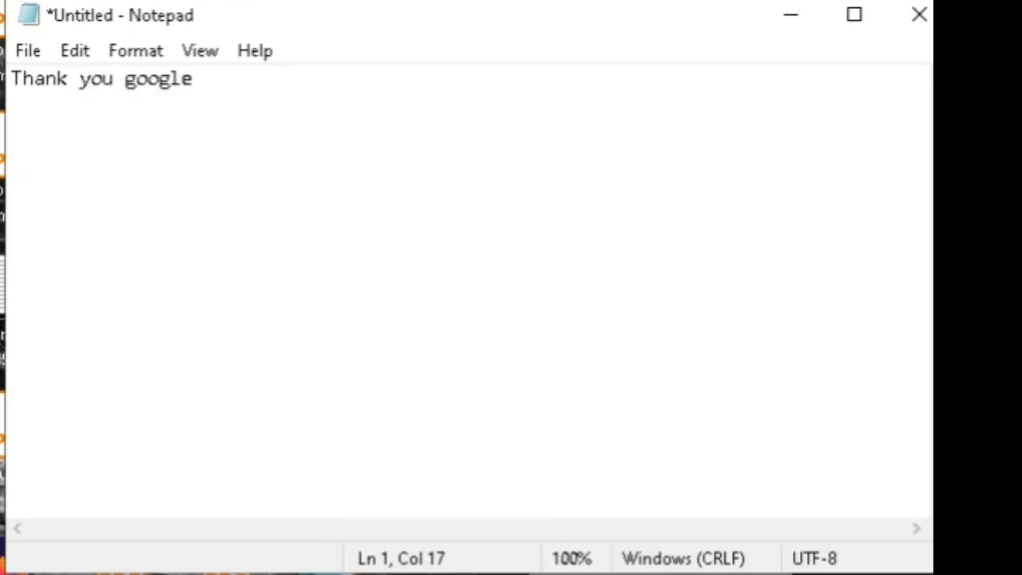
key("Return")
type("C")
type("onsider Susb")
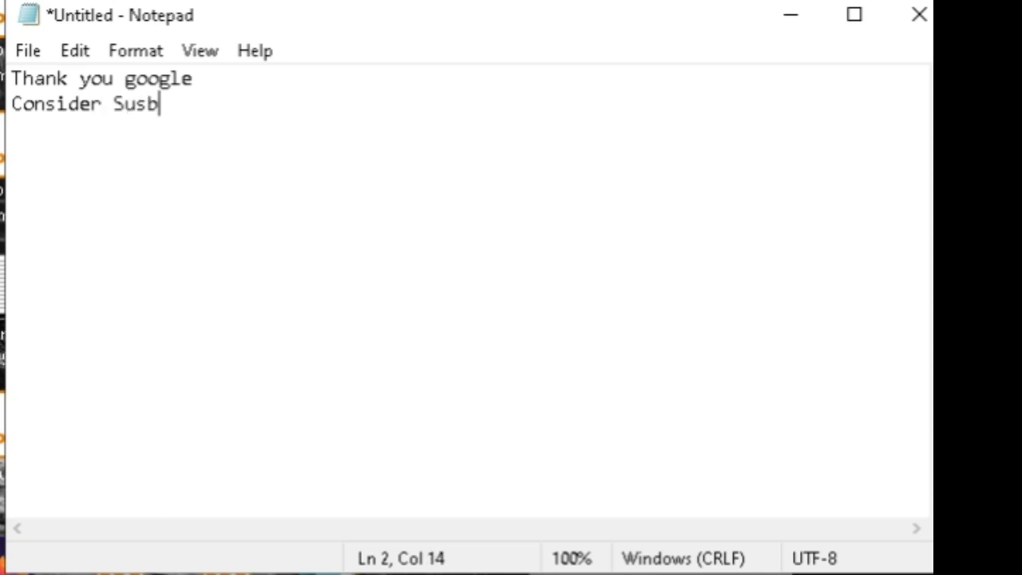
type("t")
key("BackSpace")
type("c")
key("BackSpace")
key("BackSpace")
key("BackSpace")
type("bsci")
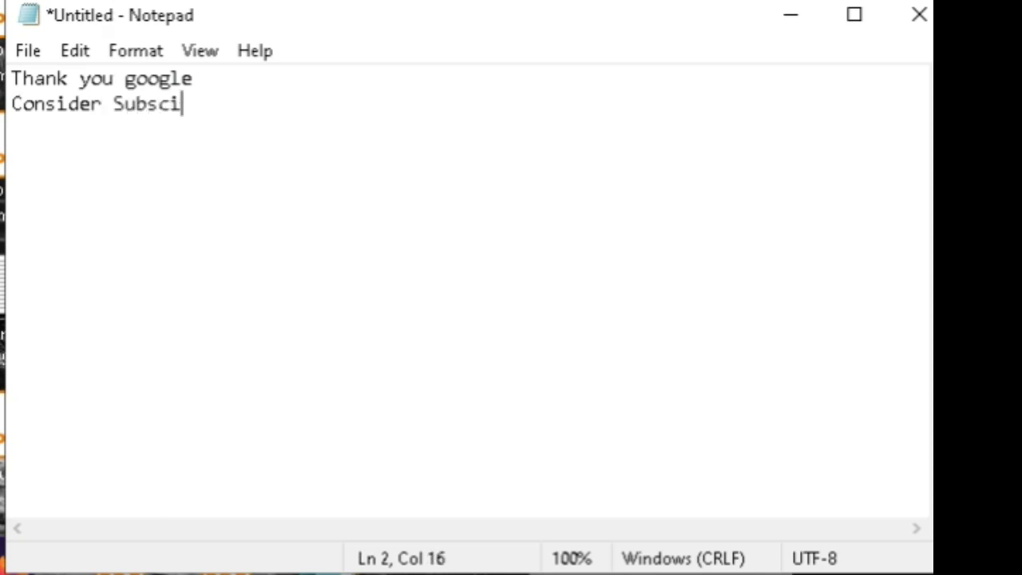
type("r")
key("BackSpace")
key("BackSpace")
type("ribing")
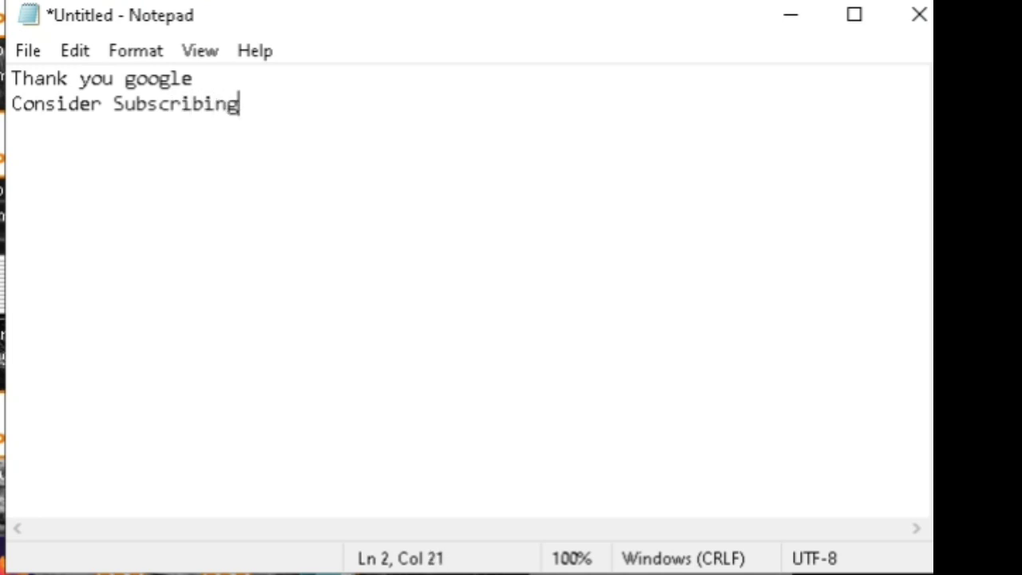
key("Return")
key("Return")
- Add the Tamil line 'Innum evalavo irukku kathukka Ms-Word laya???????'
type("Innum ")
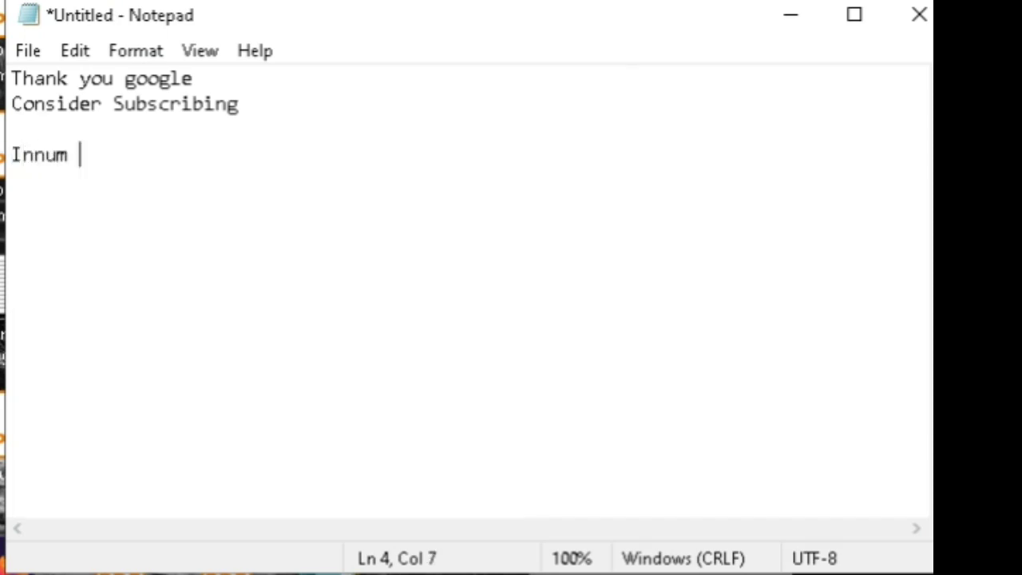
type("eve")
key("BackSpace")
type("a")
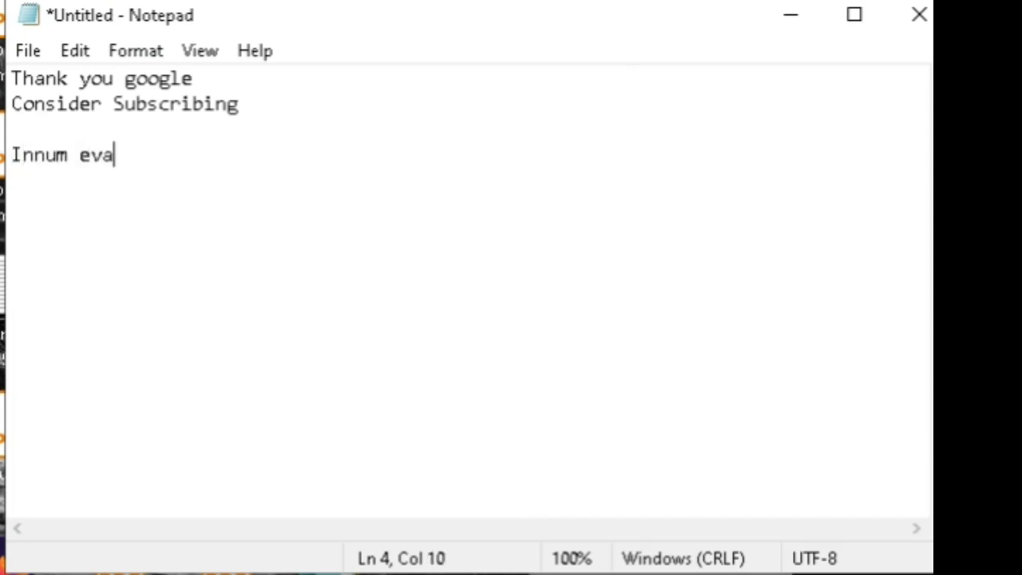
type("v")
key("BackSpace")
type("lav")
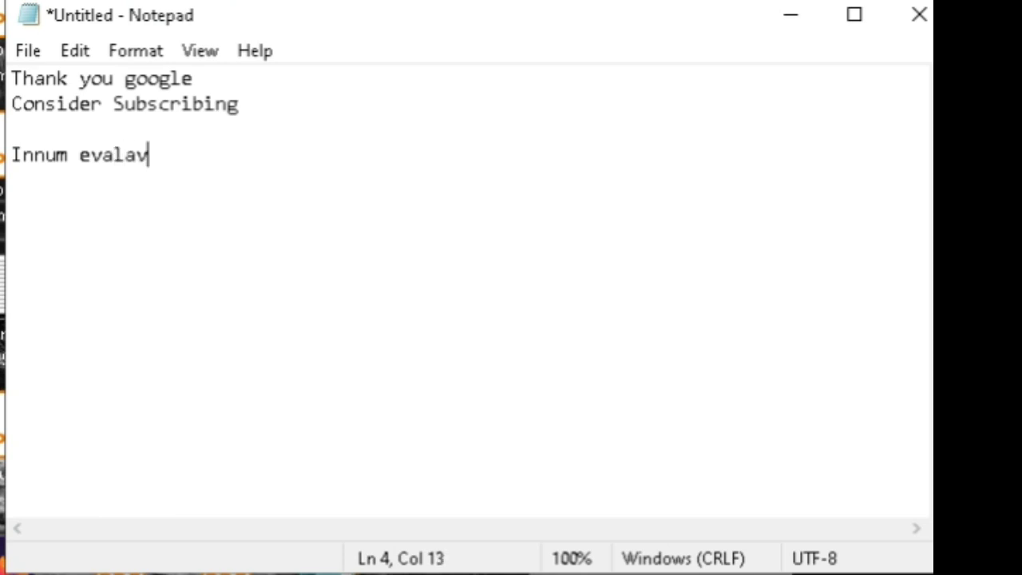
type("o iruuku")
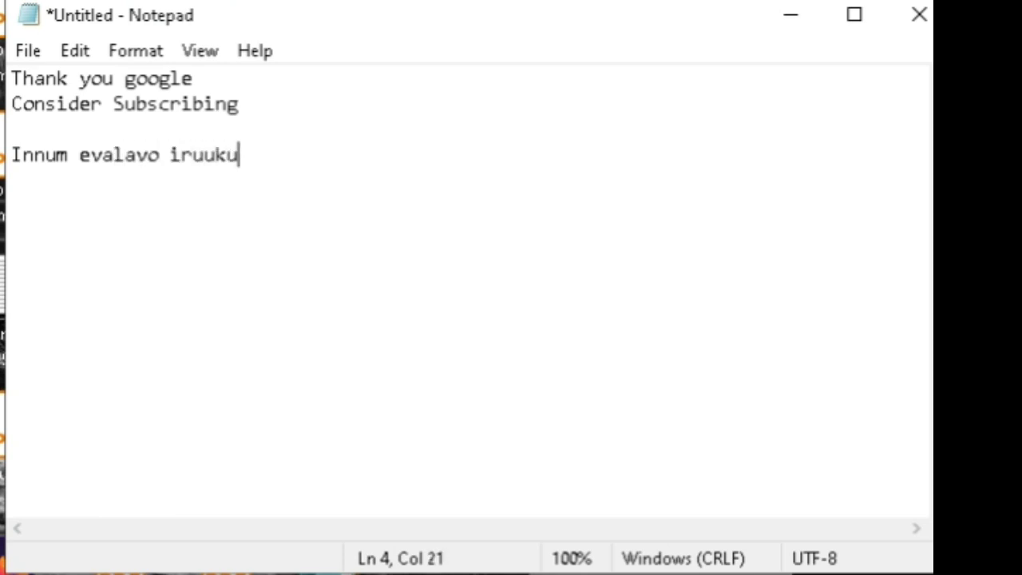
key("BackSpace")
key("BackSpace")
key("BackSpace")
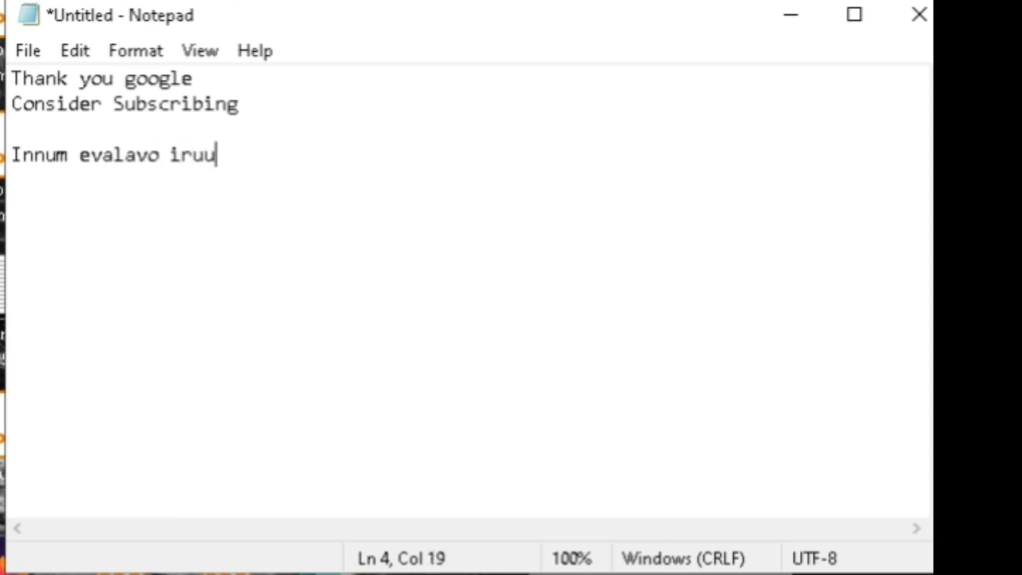
key("BackSpace")
type("kku ")
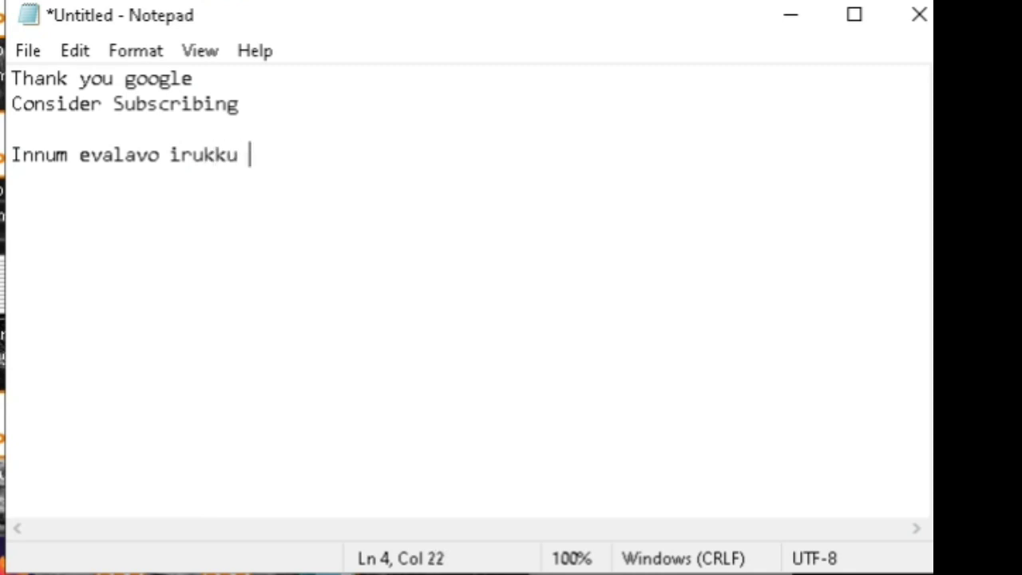
type("kathukka")
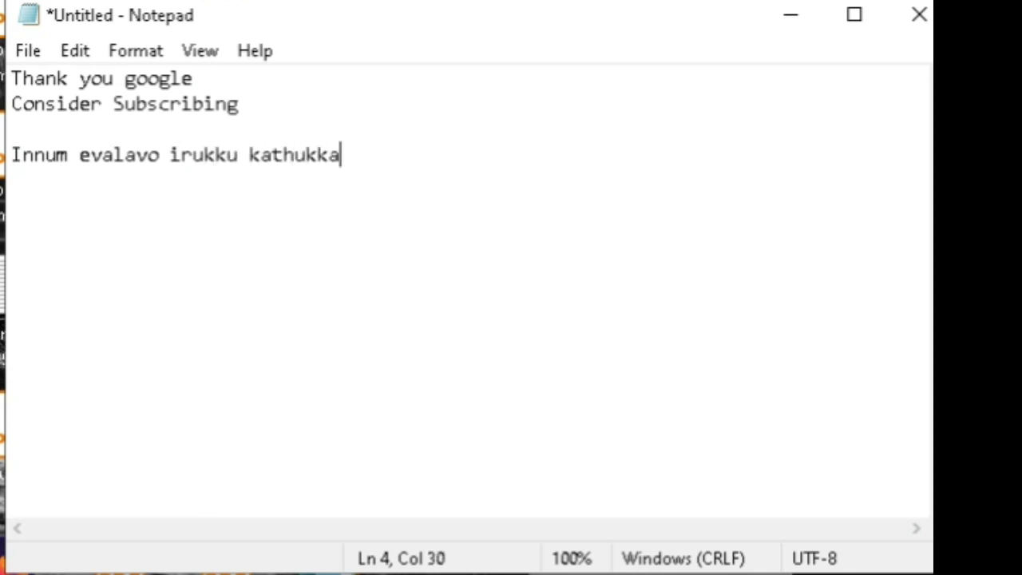
type(" word ")
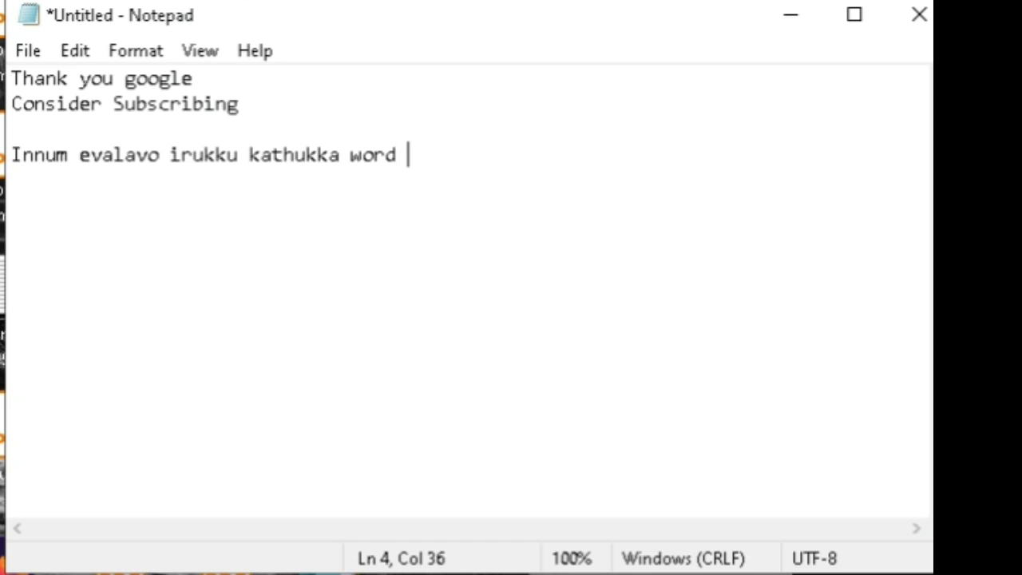
key("BackSpace")
key("BackSpace")
key("BackSpace")
key("BackSpace")
key("BackSpace")
type("Ms")
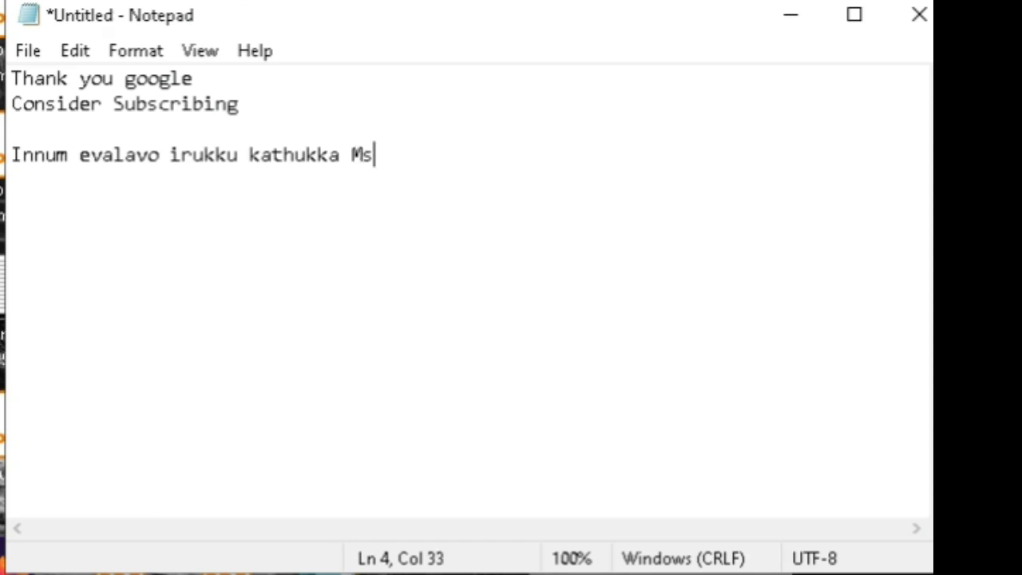
type("-Word l")
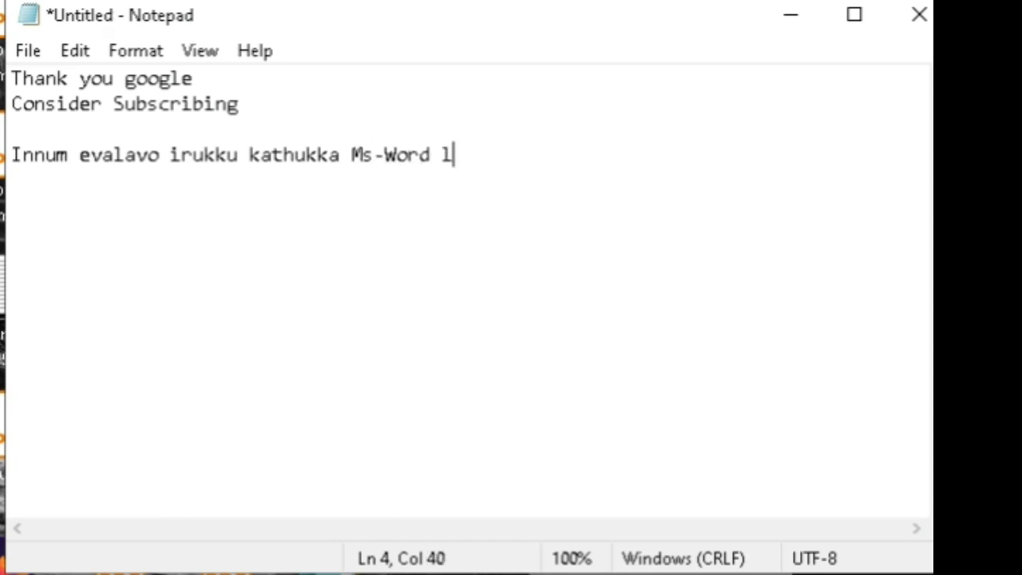
type("aya")
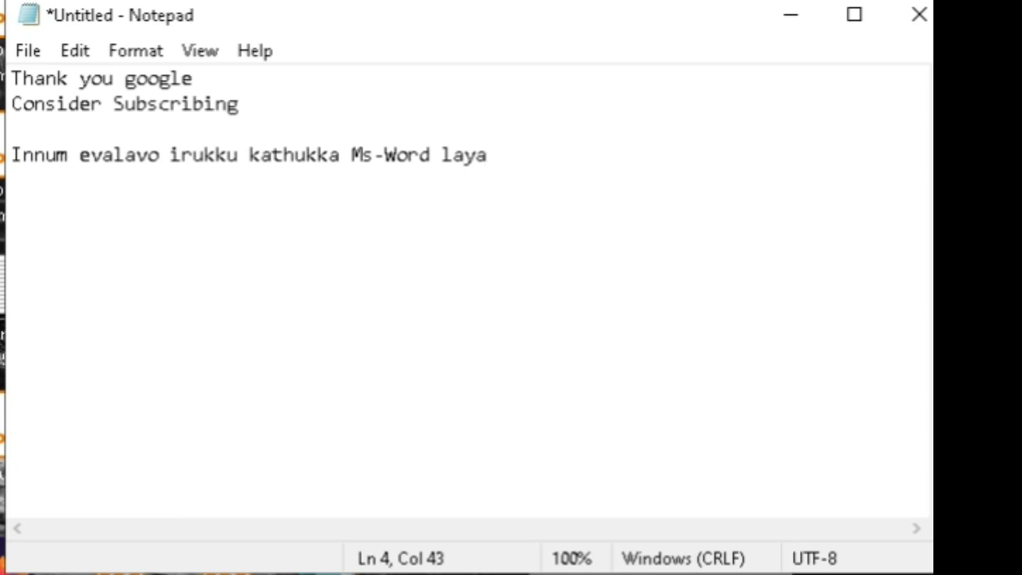
type("???????")
key("Return")
key("Return")
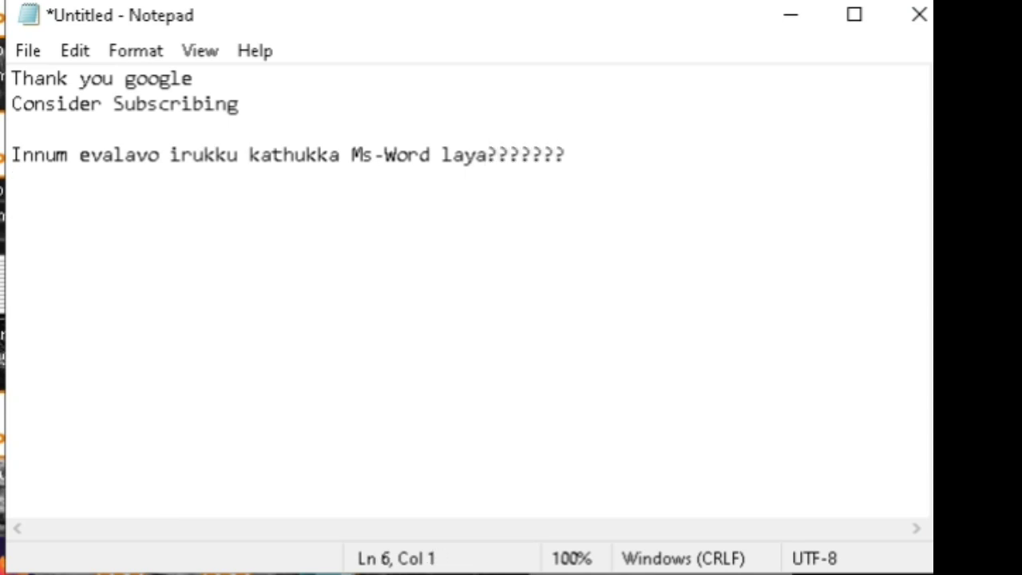
- Finish with the lines 'Love you fellas', 'Love you Google' and 'Bye'
type("Love ")
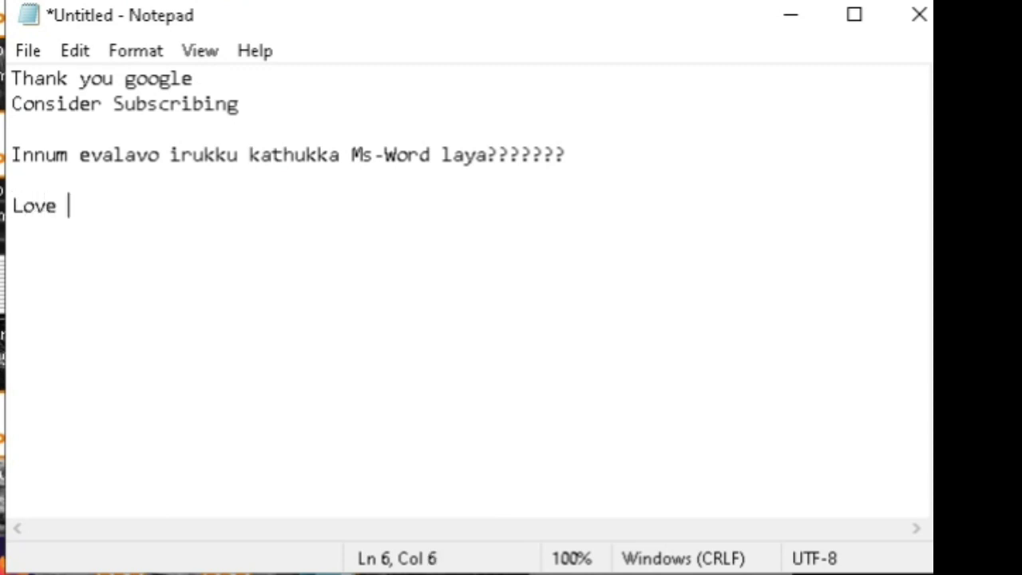
type("you fellas")
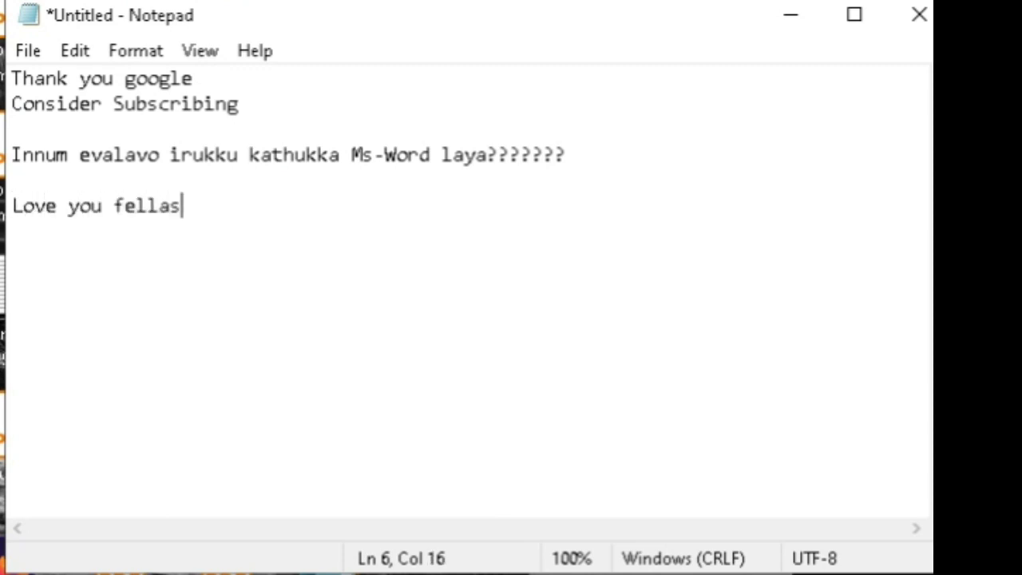
key("Return")
key("Return")
type("Love ")
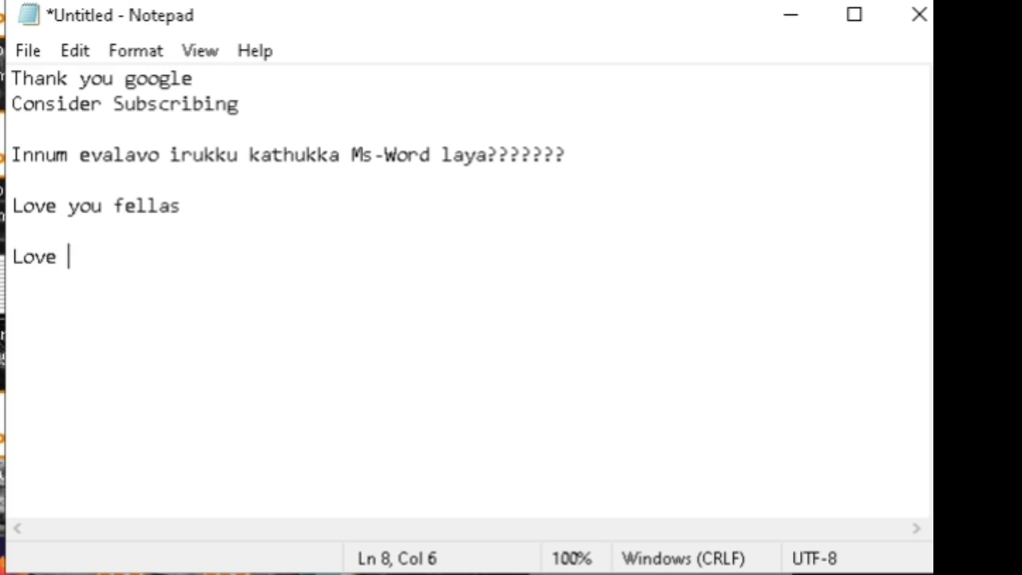
type("you Google")
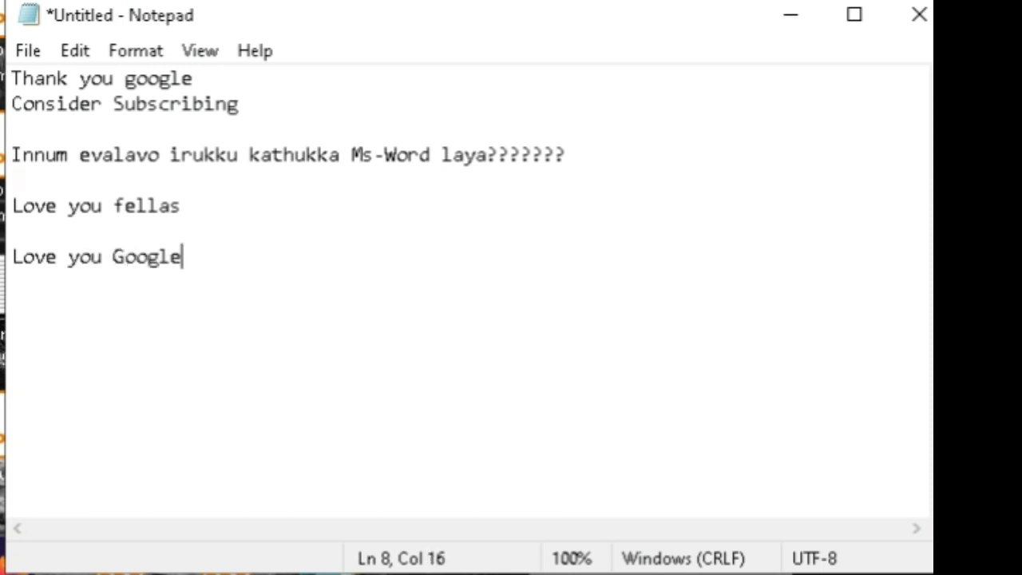
key("Return")
key("Return")
type("By")
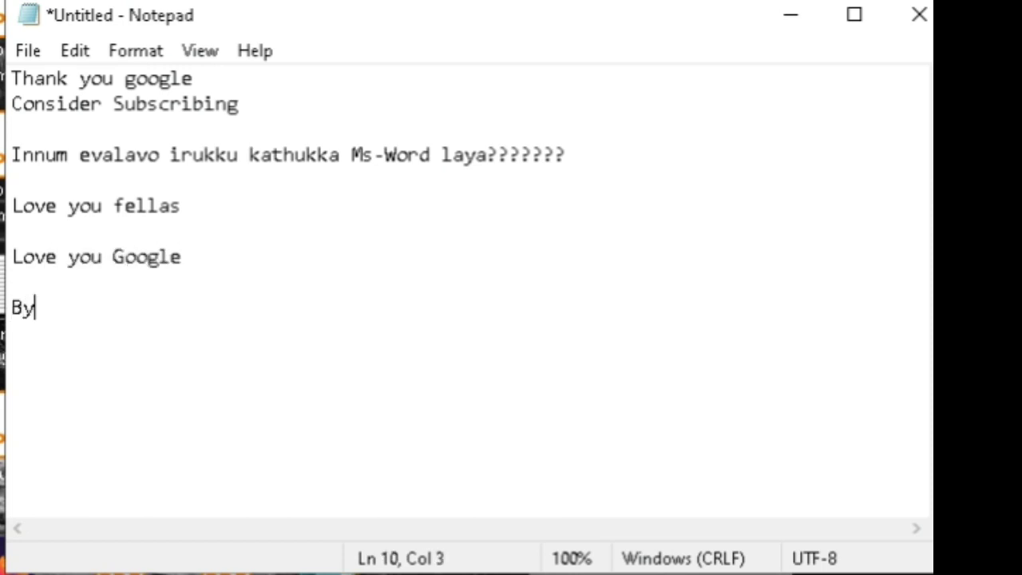